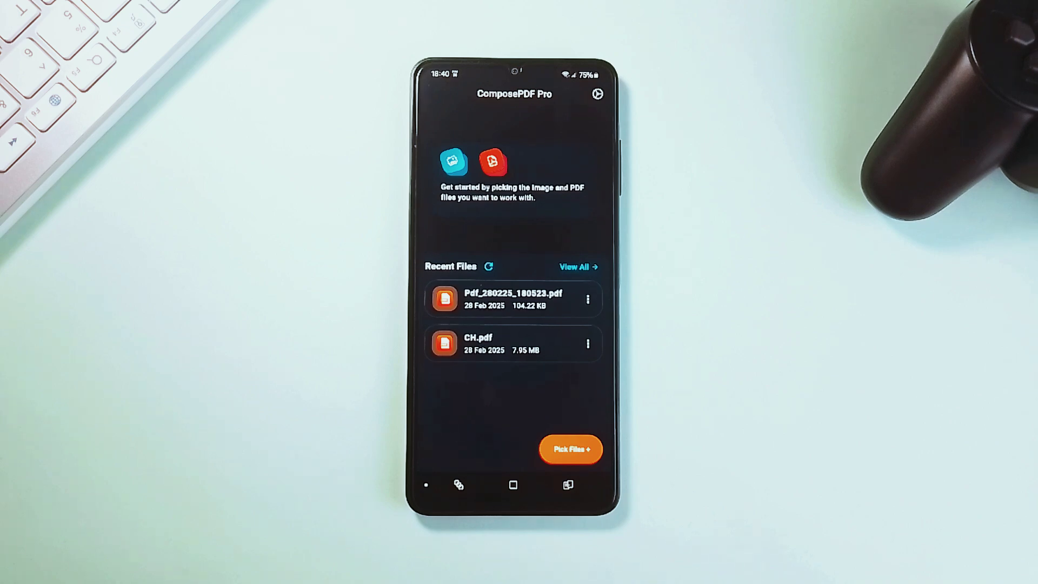
{"action": "scroll", "coordinate": [513, 283], "scroll_direction": "down", "scroll_amount": 5}
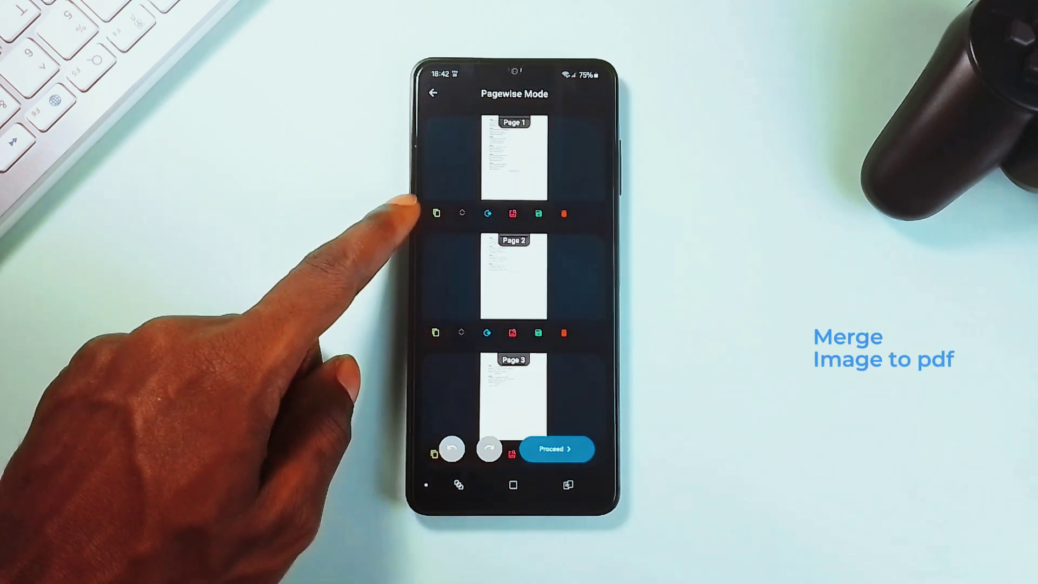
{"action": "left_click", "coordinate": [435, 212]}
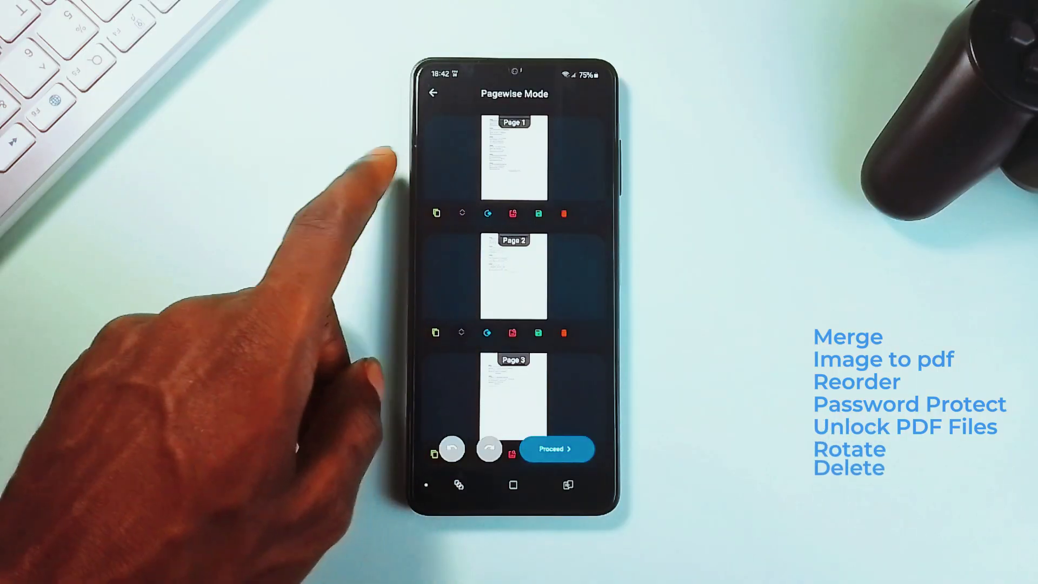
{"action": "left_click", "coordinate": [488, 213]}
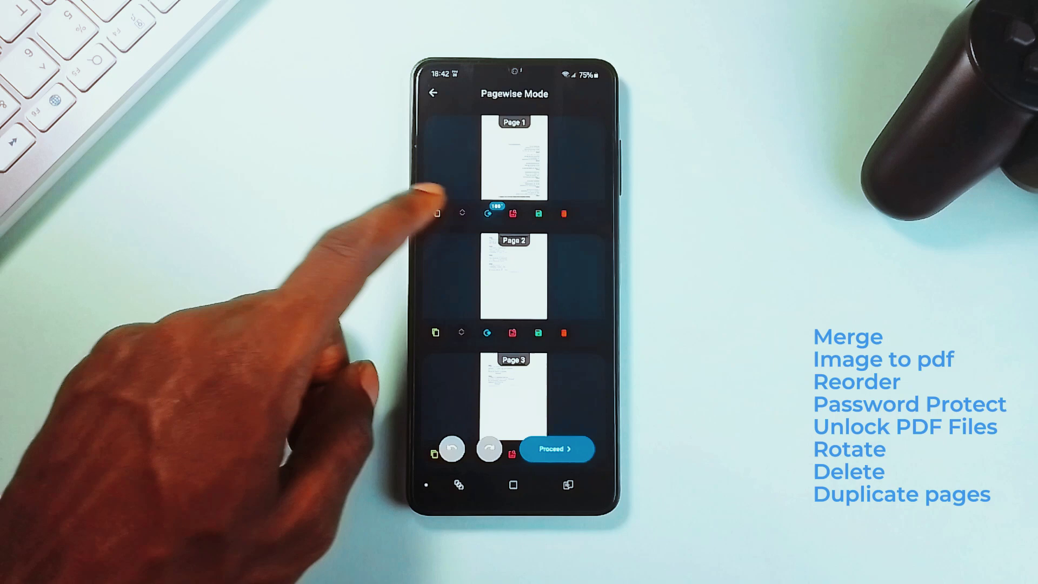
{"action": "left_click", "coordinate": [488, 213]}
{"action": "left_click", "coordinate": [488, 213]}
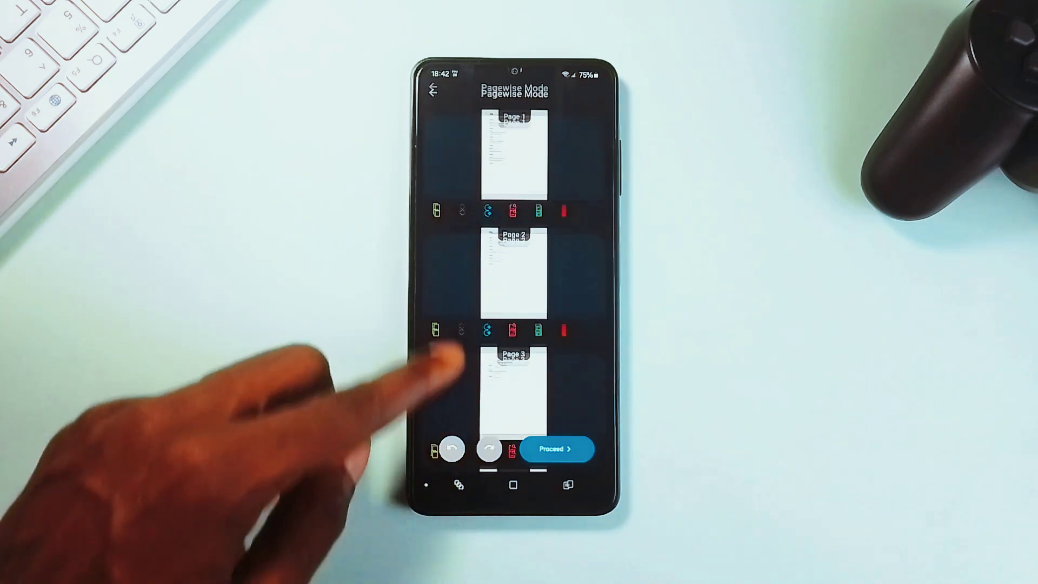
{"action": "scroll", "coordinate": [438, 349], "scroll_direction": "down", "scroll_amount": 5}
{"action": "scroll", "coordinate": [429, 335], "scroll_direction": "up", "scroll_amount": 5}
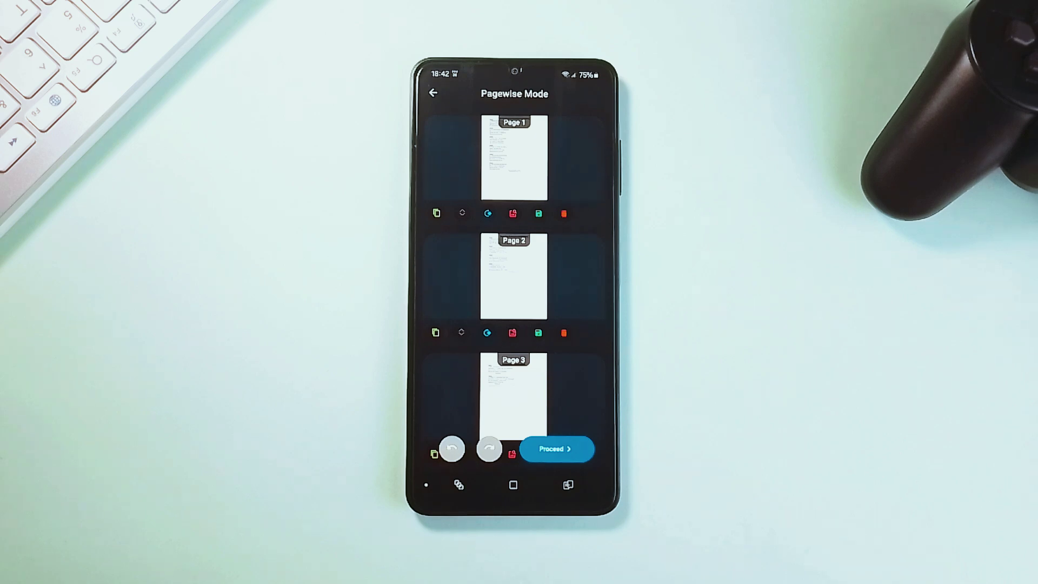
{"action": "scroll", "coordinate": [438, 372], "scroll_direction": "down", "scroll_amount": 10}
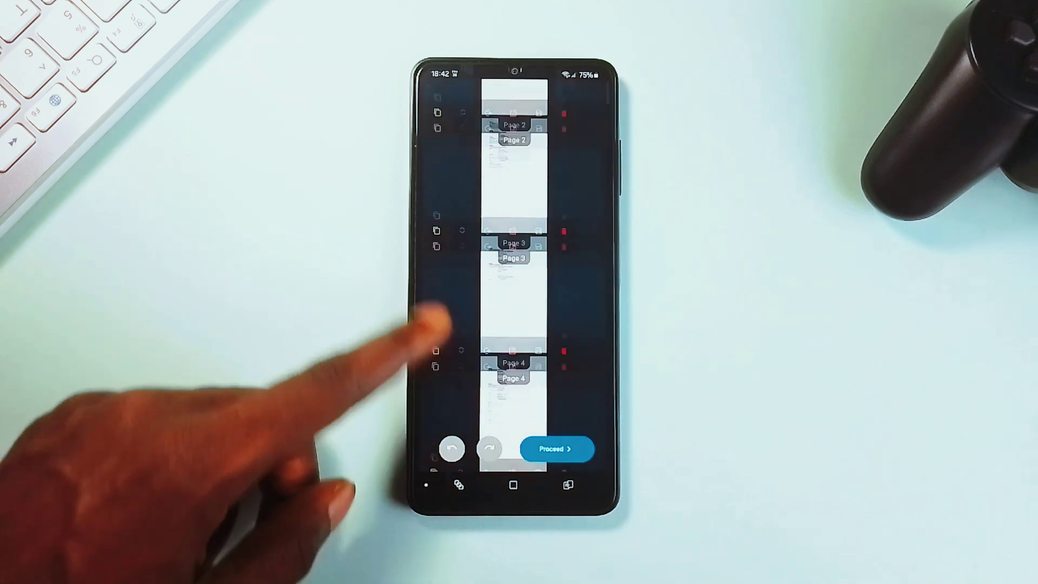
{"action": "scroll", "coordinate": [442, 390], "scroll_direction": "up", "scroll_amount": 10}
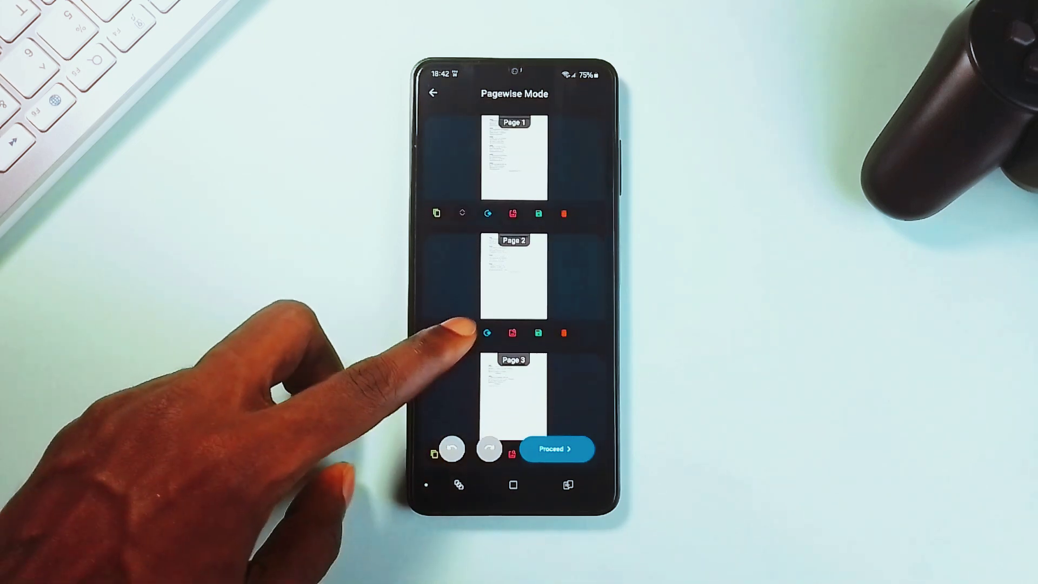
Give Page 2 a new position in ComposePDF Pro, then start saving extracted Image 1.
{"action": "left_click", "coordinate": [461, 333]}
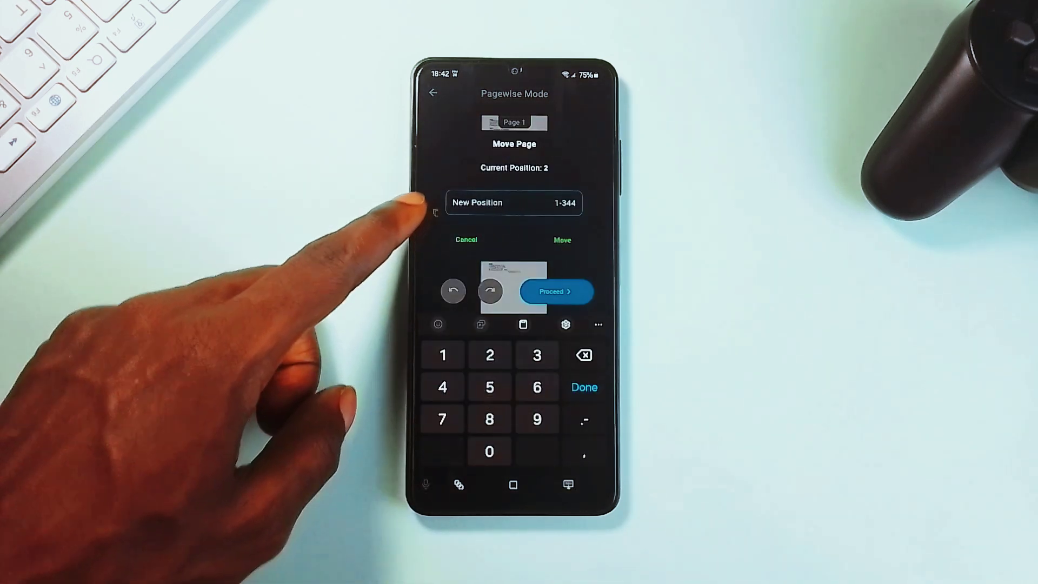
{"action": "type", "text": "22"}
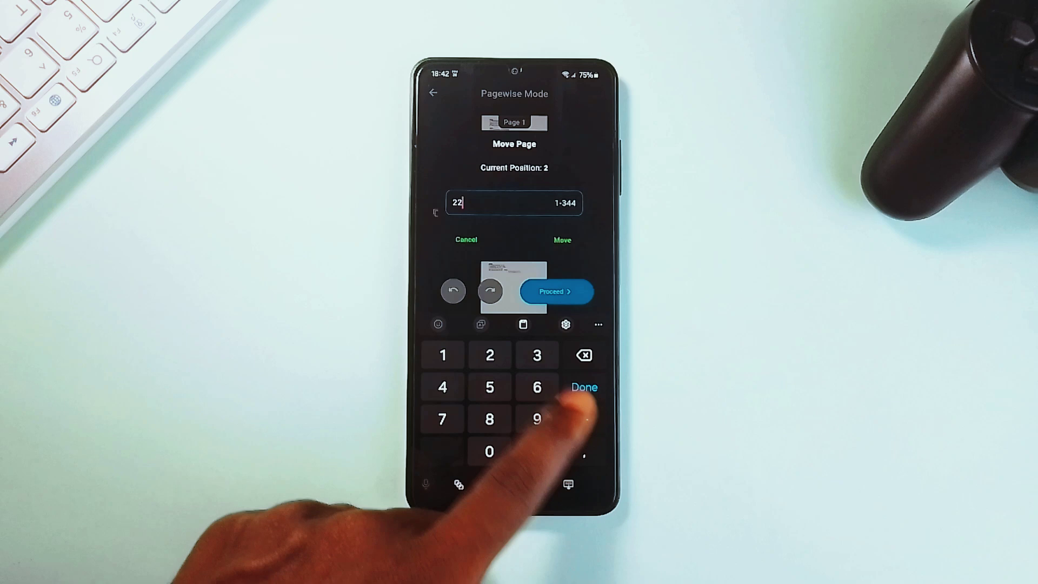
{"action": "key", "text": "BackSpace"}
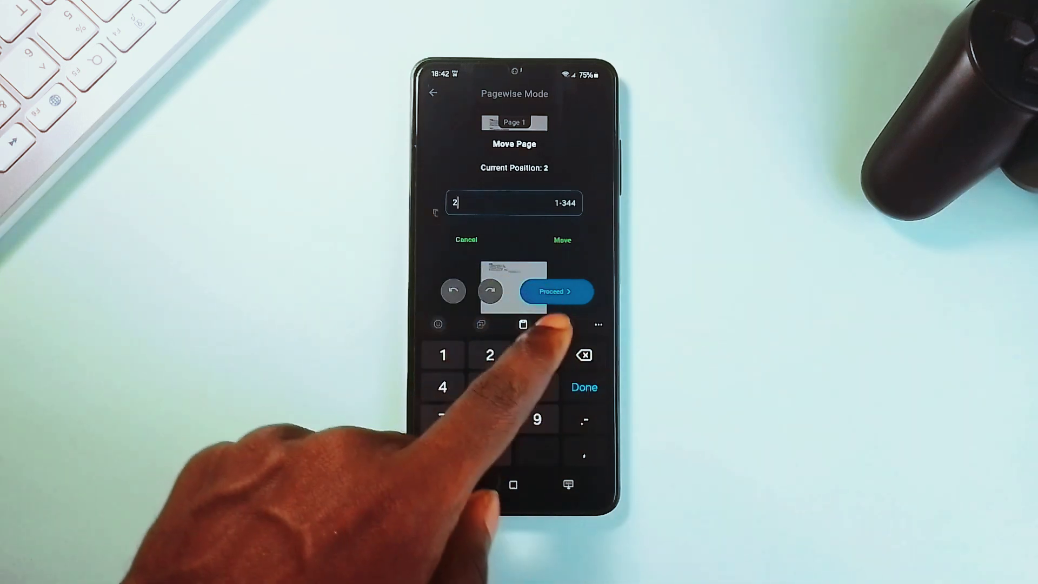
{"action": "left_click", "coordinate": [584, 386]}
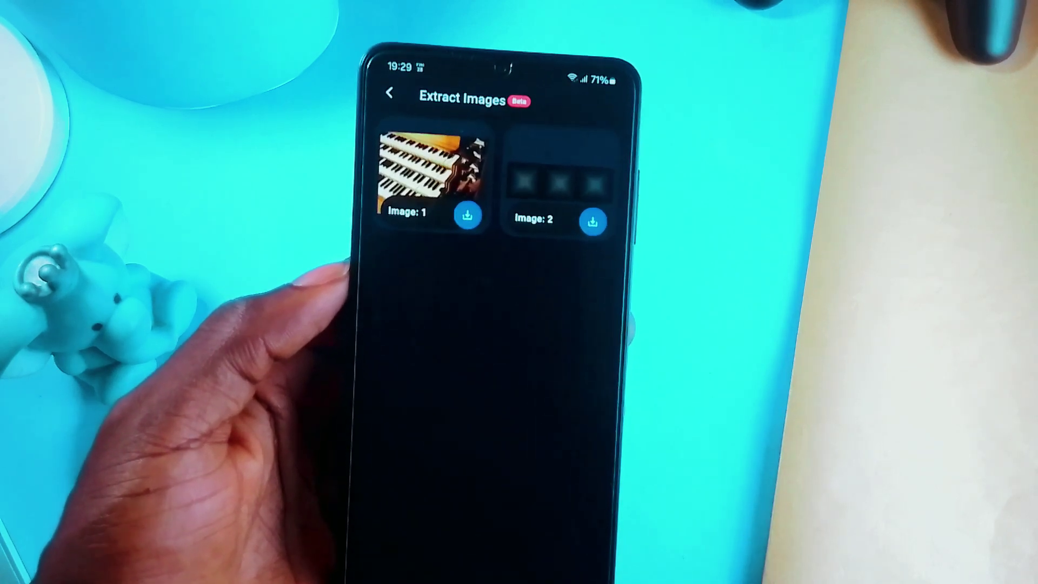
{"action": "left_click", "coordinate": [406, 250]}
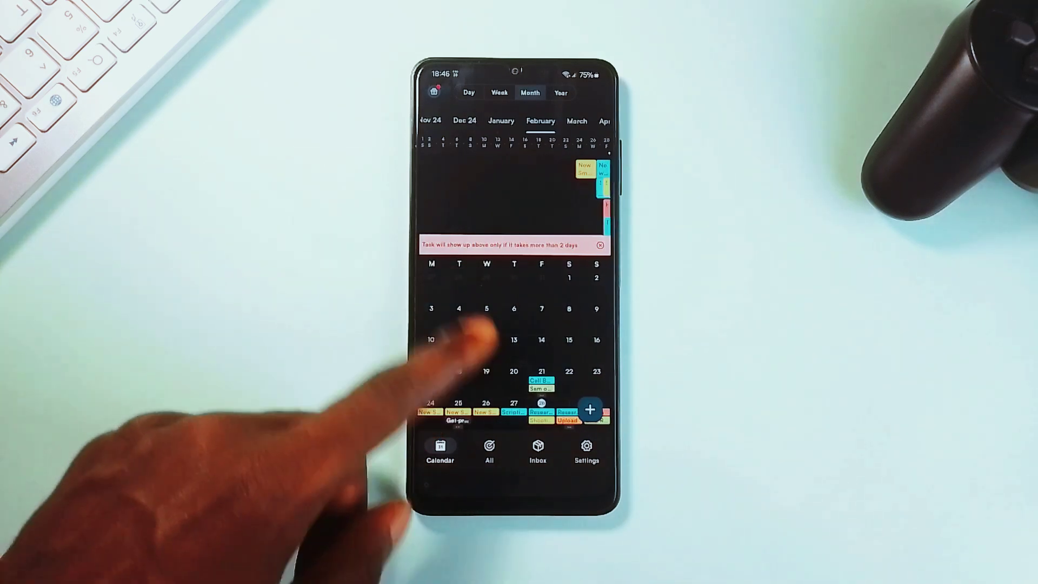
Check Mighty Day's Day and All task views, swipe the month grid to March and back, then return to Day view.
{"action": "left_click", "coordinate": [467, 92]}
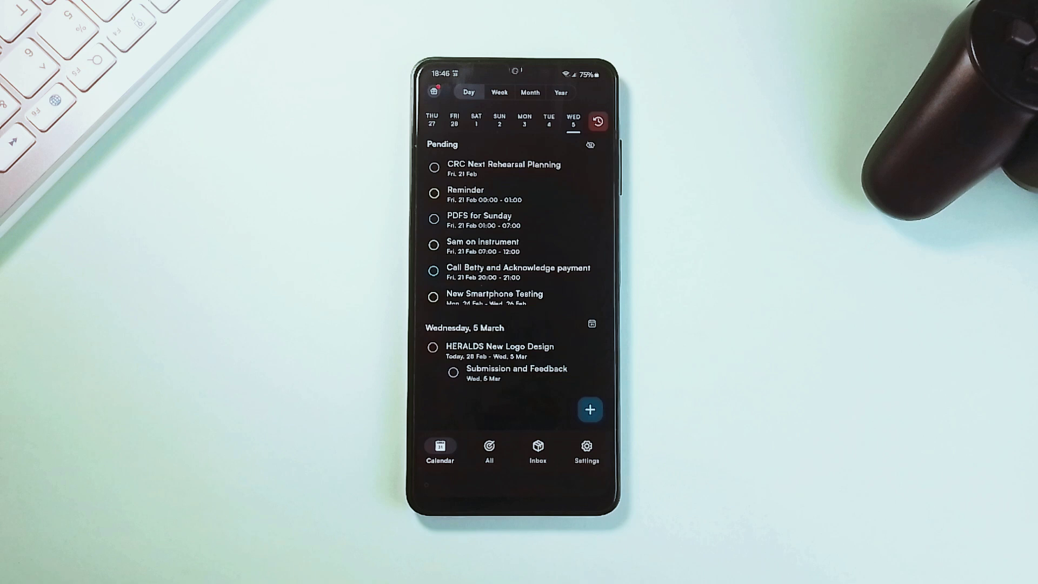
{"action": "left_click", "coordinate": [488, 448]}
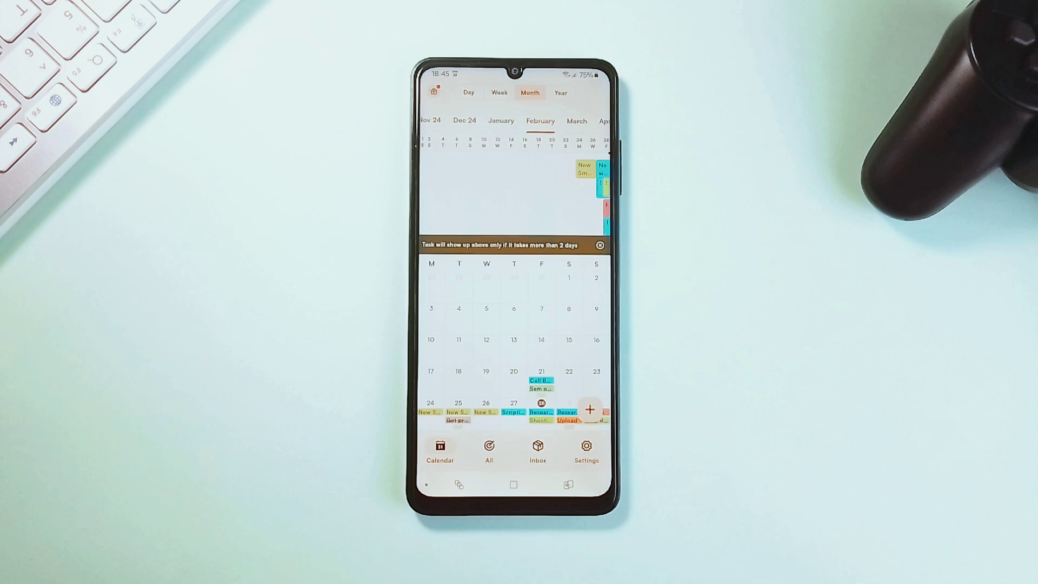
{"action": "mouse_move", "coordinate": [493, 371]}
{"action": "left_mouse_down"}
{"action": "mouse_move", "coordinate": [456, 382]}
{"action": "mouse_move", "coordinate": [421, 369]}
{"action": "mouse_move", "coordinate": [451, 371]}
{"action": "mouse_move", "coordinate": [394, 382]}
{"action": "mouse_move", "coordinate": [456, 360]}
{"action": "mouse_move", "coordinate": [348, 413]}
{"action": "left_mouse_up"}
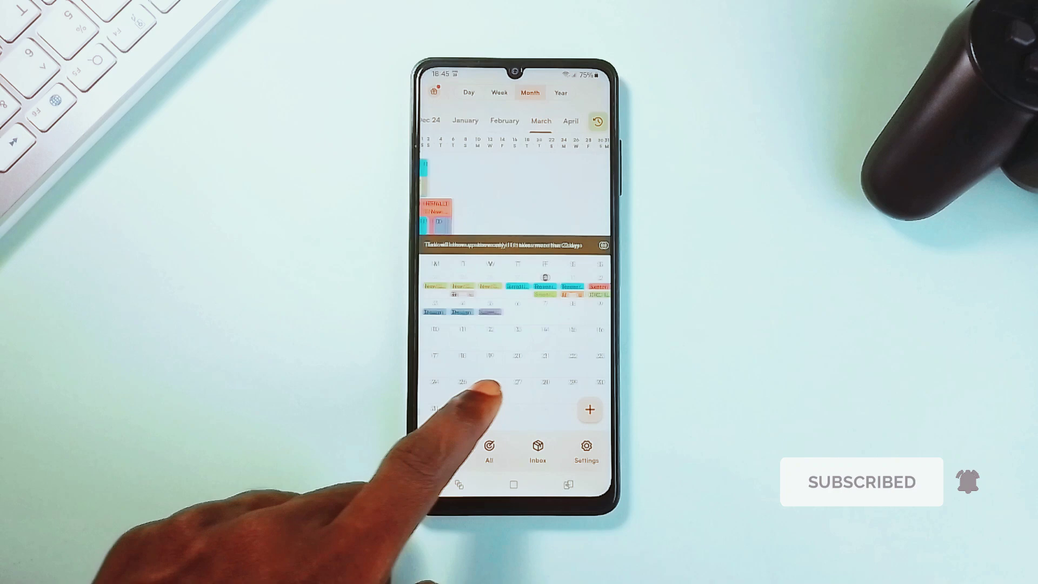
{"action": "left_click_drag", "start_coordinate": [486, 387], "coordinate": [559, 487]}
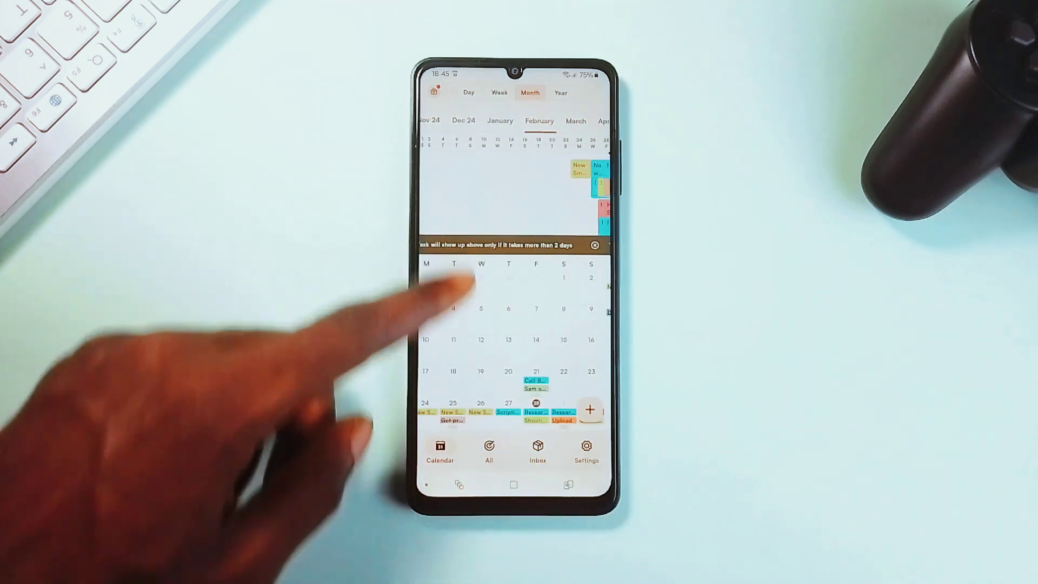
{"action": "left_click", "coordinate": [469, 92]}
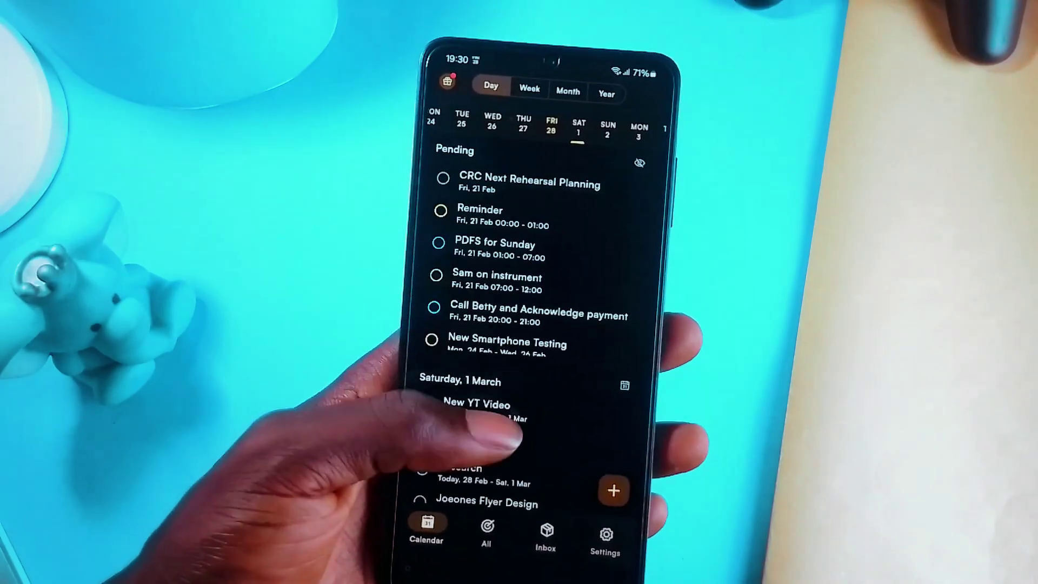
Move the Mighty Day view to the next day, open the All tasks list, and return to the calendar.
{"action": "left_click_drag", "start_coordinate": [498, 433], "coordinate": [421, 438]}
{"action": "left_click", "coordinate": [487, 528]}
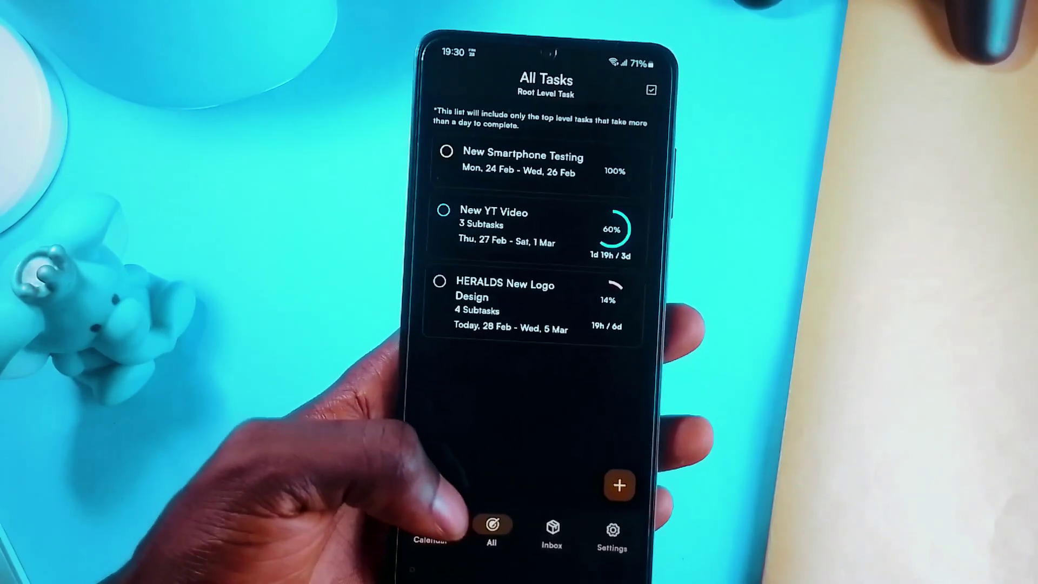
{"action": "left_click", "coordinate": [434, 536]}
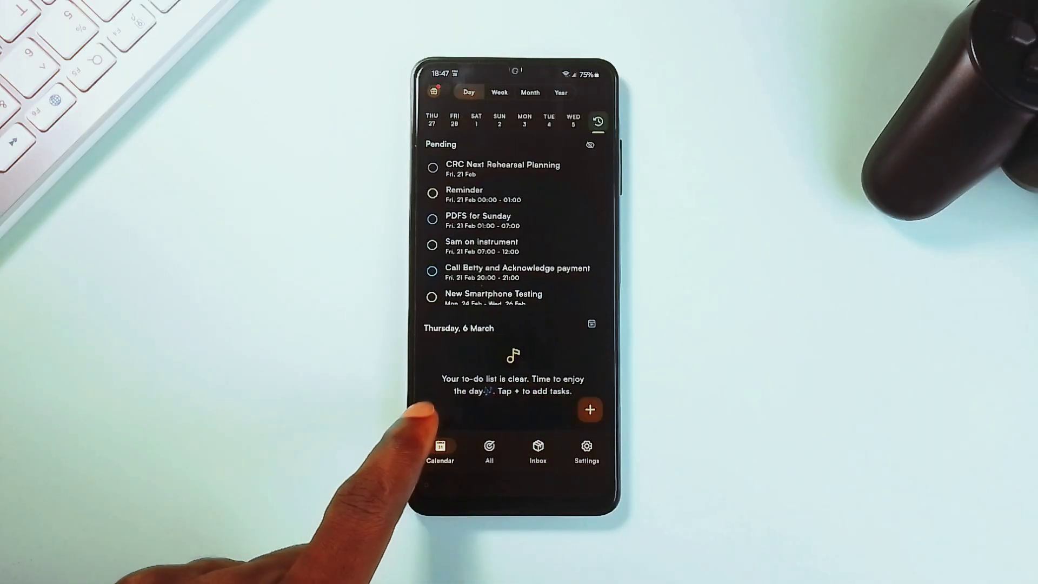
Step back day by day from Wednesday 5 March to Sunday 2 March.
{"action": "left_click_drag", "start_coordinate": [491, 401], "coordinate": [474, 434]}
{"action": "left_click_drag", "start_coordinate": [474, 388], "coordinate": [559, 487]}
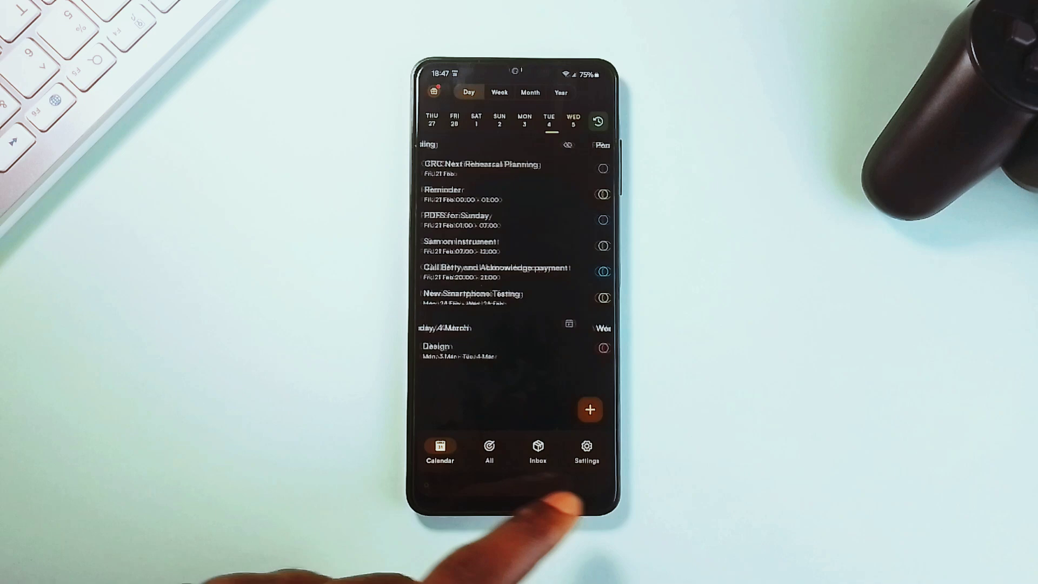
{"action": "left_click_drag", "start_coordinate": [444, 397], "coordinate": [597, 412]}
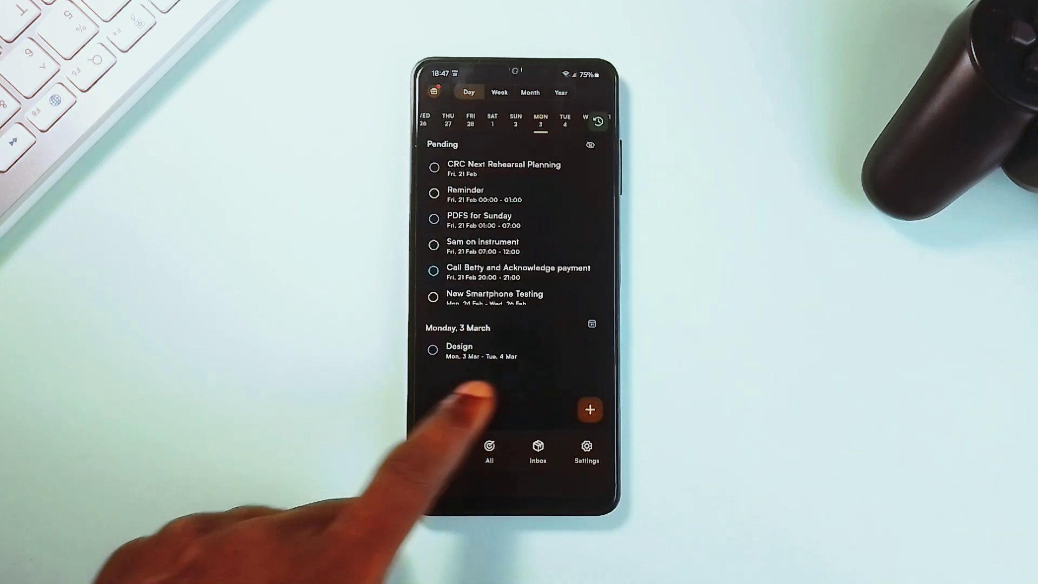
{"action": "left_click_drag", "start_coordinate": [476, 393], "coordinate": [563, 486]}
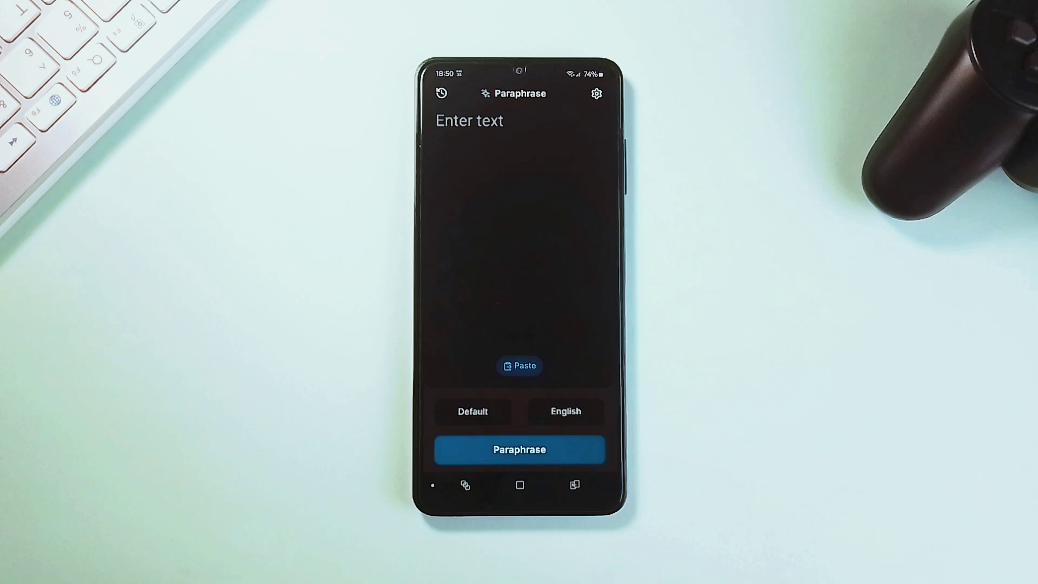
Paste the copied ocean paragraph into Paraphrase's Enter text field.
{"action": "left_click", "coordinate": [442, 121]}
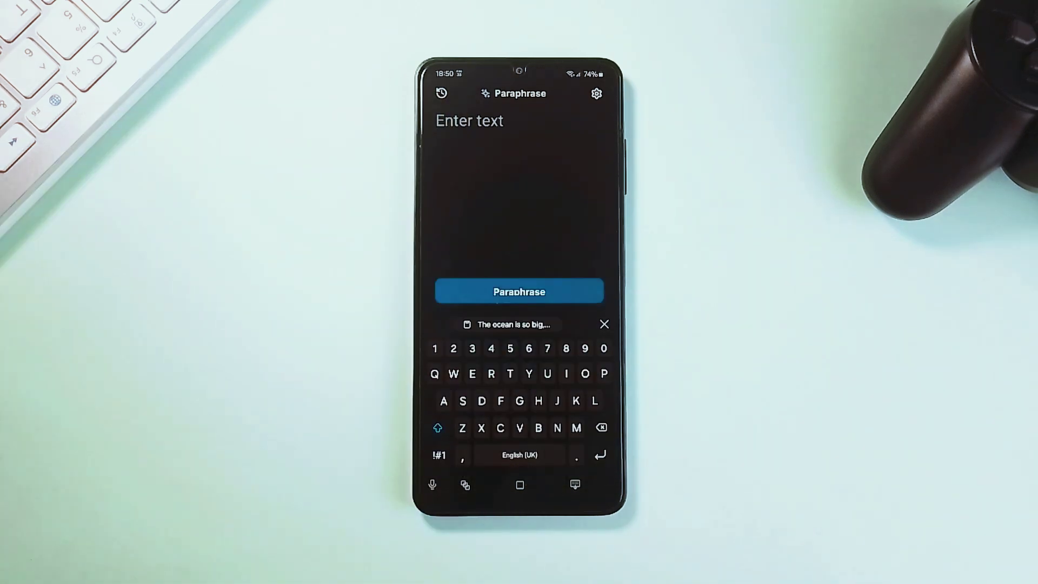
{"action": "left_click", "coordinate": [509, 325]}
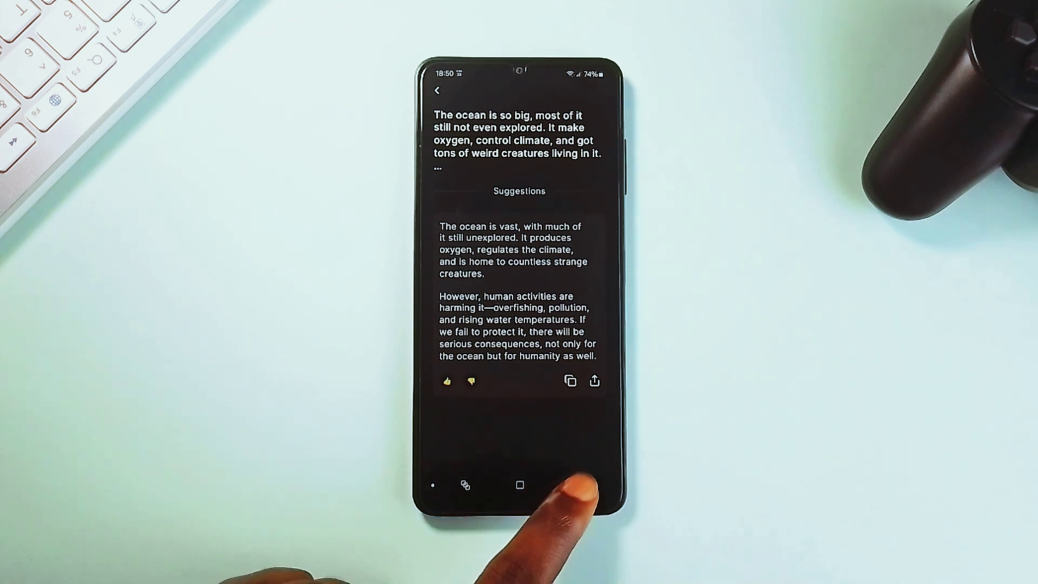
Leave the suggestions, check the Paraphrasing Language list with English selected, and go back.
{"action": "left_click", "coordinate": [575, 484]}
{"action": "left_click", "coordinate": [566, 411]}
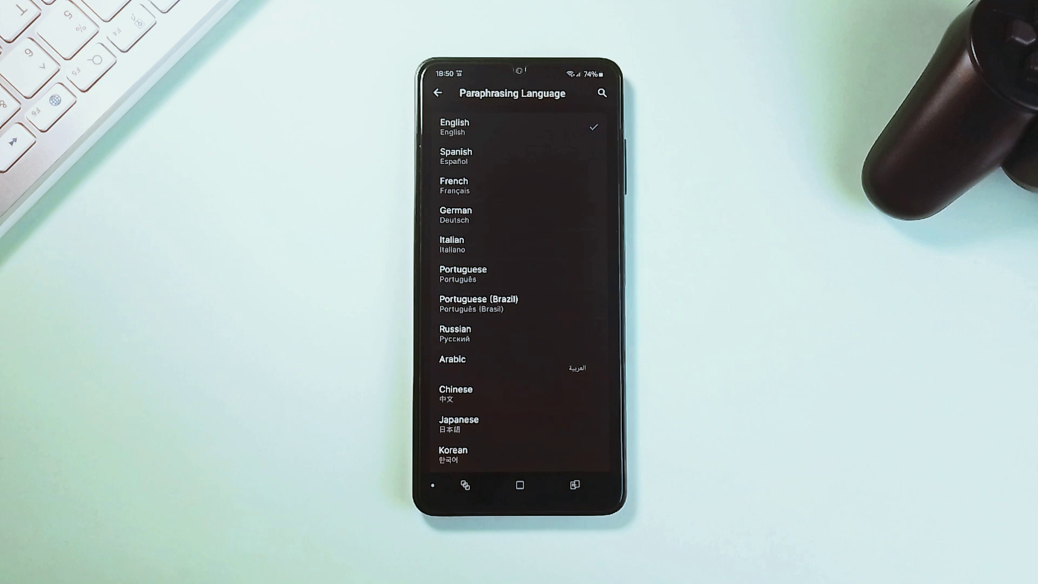
{"action": "scroll", "coordinate": [518, 324], "scroll_direction": "down", "scroll_amount": 10}
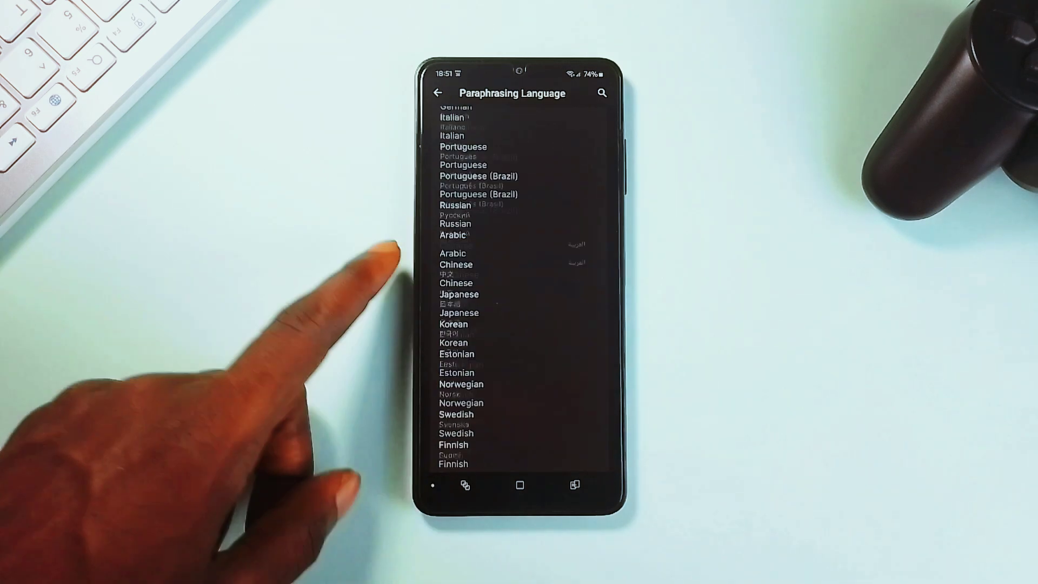
{"action": "scroll", "coordinate": [519, 324], "scroll_direction": "up", "scroll_amount": 10}
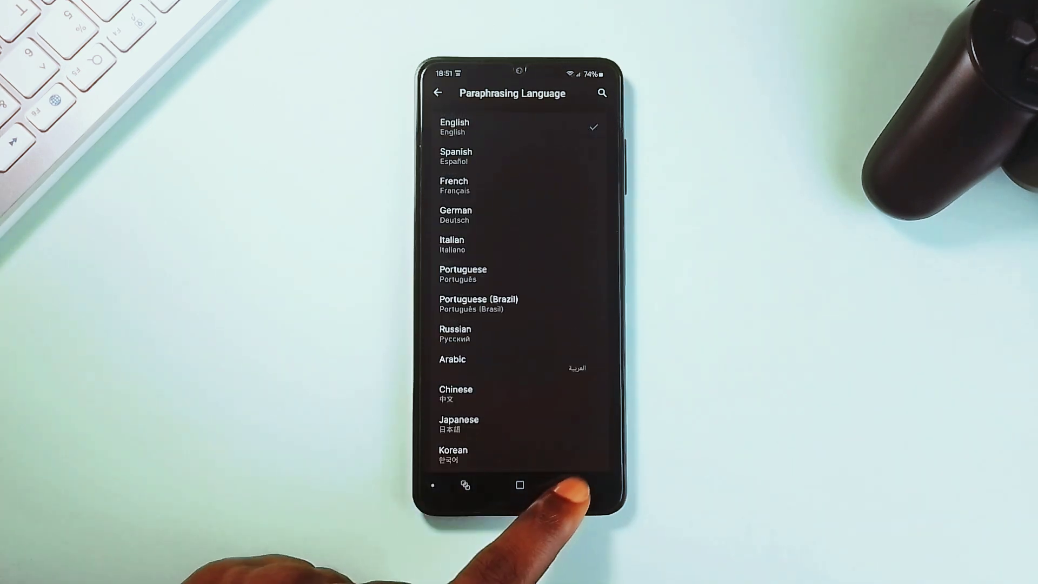
{"action": "left_click", "coordinate": [575, 484]}
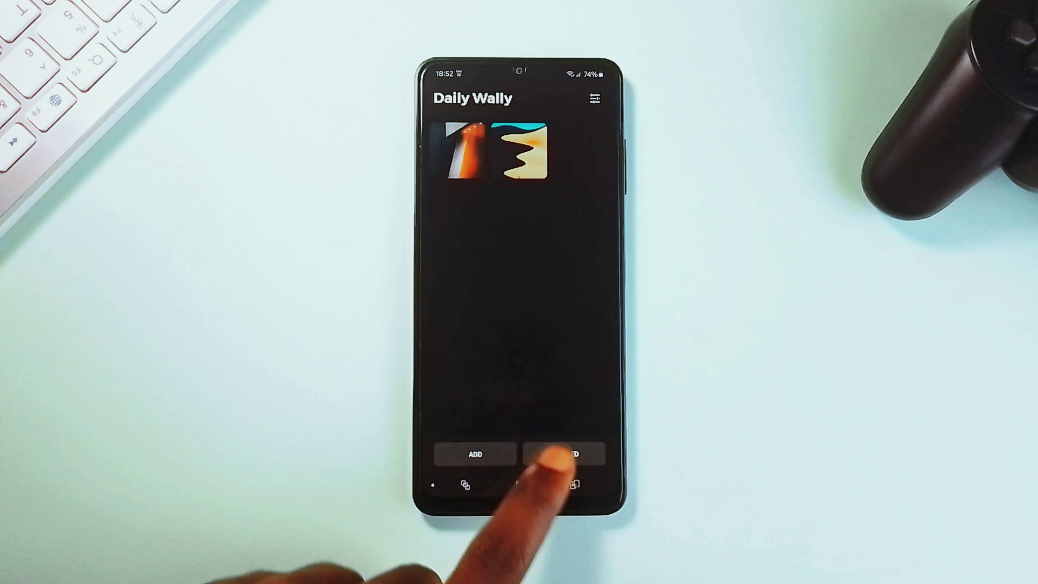
Proceed to Daily Wally's wallpaper set preview, then bring up the app settings.
{"action": "left_click", "coordinate": [563, 454]}
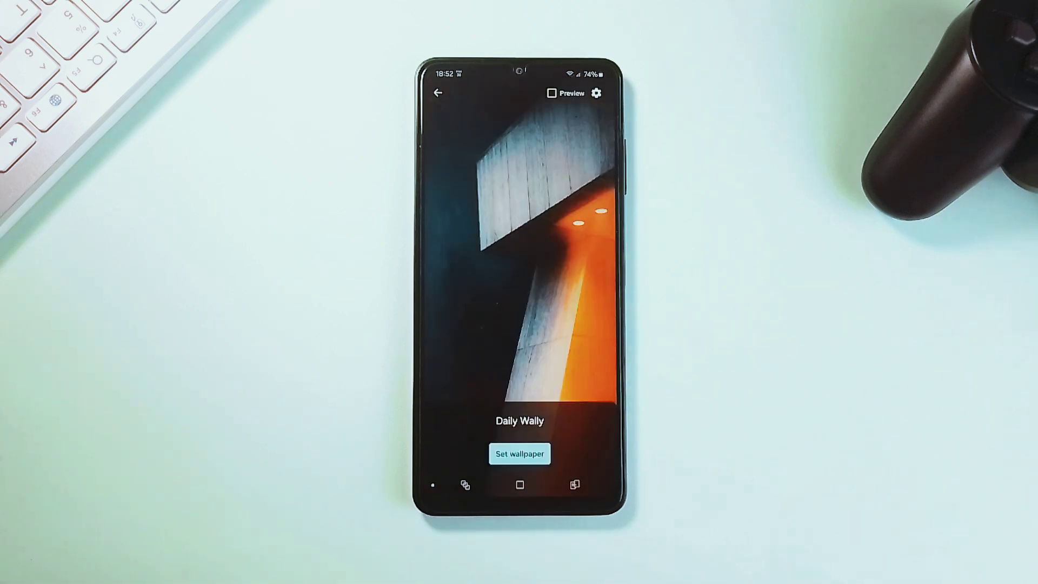
{"action": "left_click", "coordinate": [596, 93]}
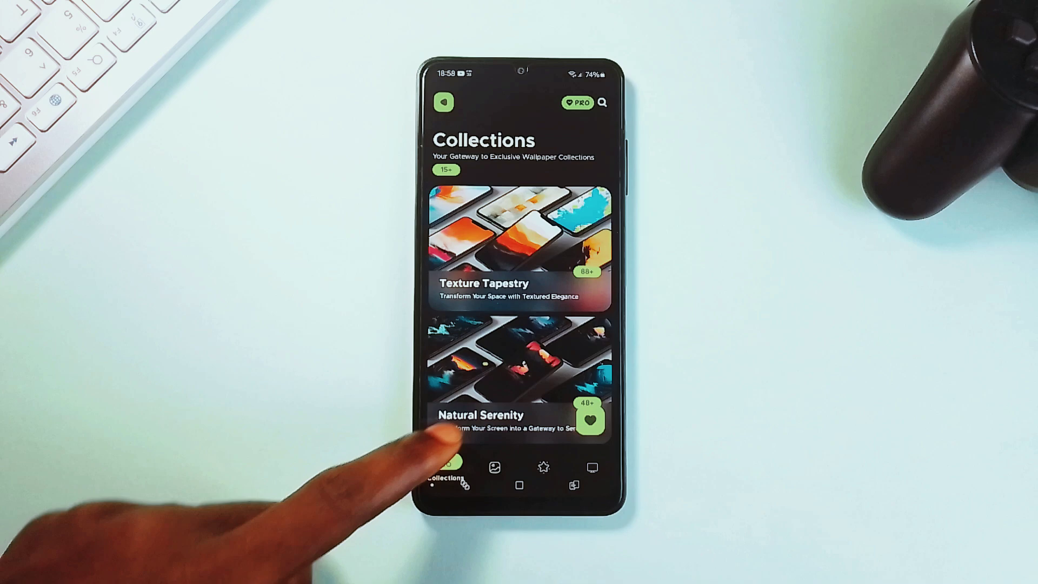
{"action": "scroll", "coordinate": [519, 325], "scroll_direction": "down", "scroll_amount": 5}
{"action": "scroll", "coordinate": [519, 324], "scroll_direction": "down", "scroll_amount": 5}
{"action": "scroll", "coordinate": [519, 325], "scroll_direction": "down", "scroll_amount": 5}
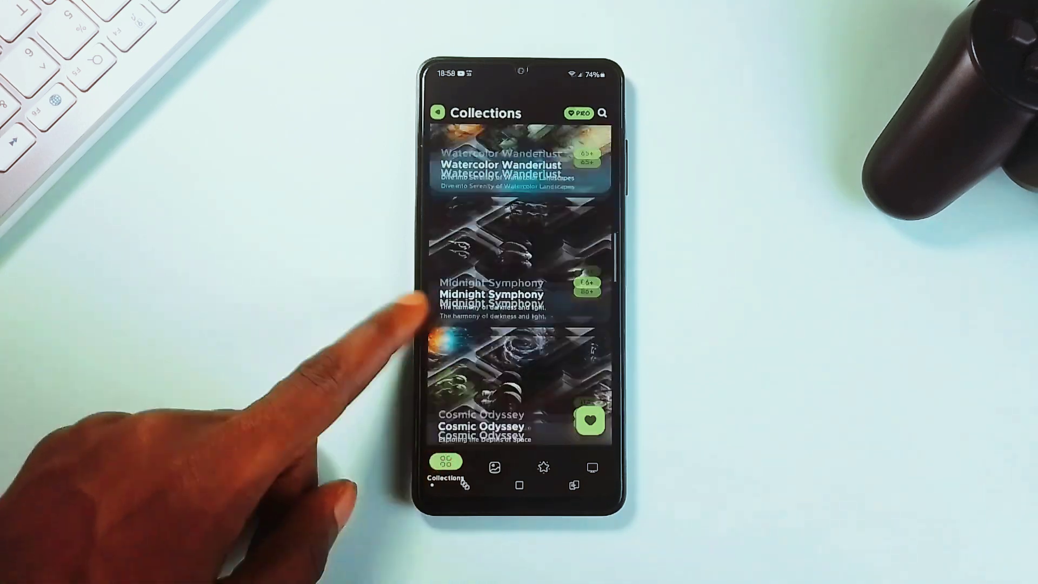
{"action": "scroll", "coordinate": [520, 324], "scroll_direction": "down", "scroll_amount": 5}
{"action": "scroll", "coordinate": [519, 324], "scroll_direction": "down", "scroll_amount": 5}
{"action": "scroll", "coordinate": [519, 324], "scroll_direction": "down", "scroll_amount": 5}
{"action": "scroll", "coordinate": [519, 325], "scroll_direction": "up", "scroll_amount": 10}
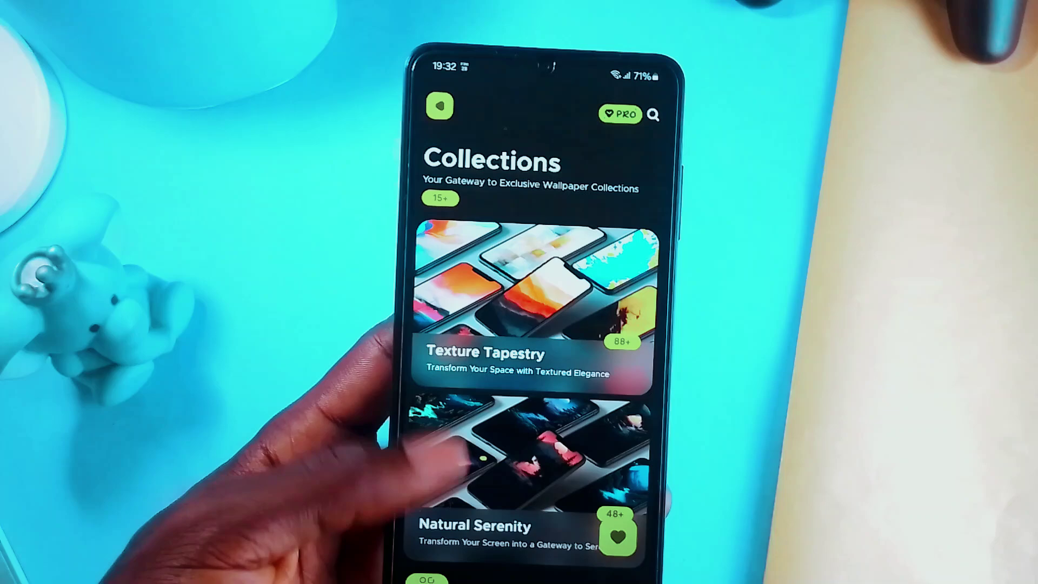
{"action": "scroll", "coordinate": [527, 366], "scroll_direction": "down", "scroll_amount": 10}
{"action": "scroll", "coordinate": [527, 365], "scroll_direction": "down", "scroll_amount": 2}
{"action": "scroll", "coordinate": [528, 364], "scroll_direction": "down", "scroll_amount": 5}
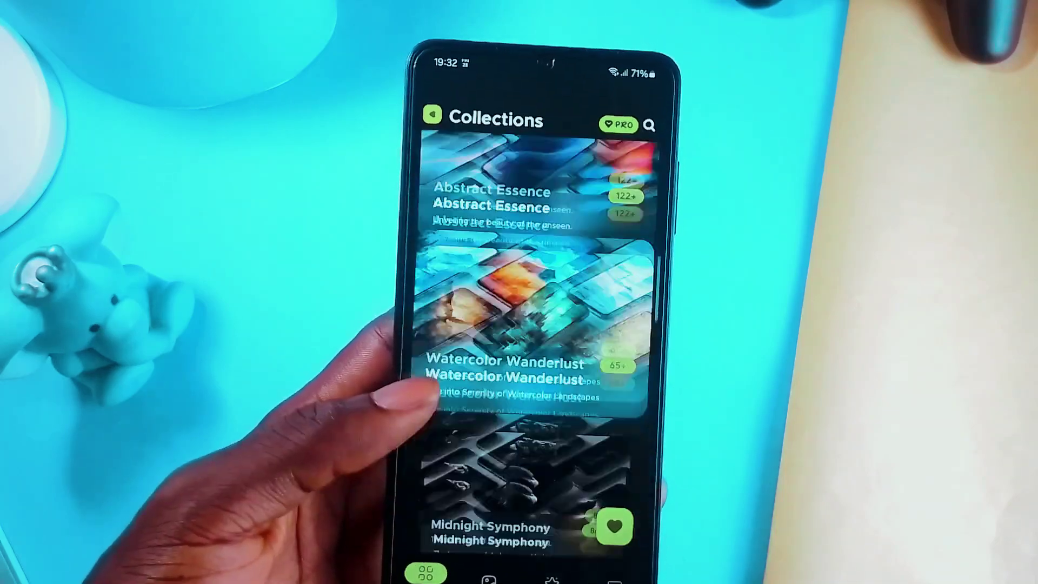
{"action": "scroll", "coordinate": [527, 365], "scroll_direction": "down", "scroll_amount": 5}
{"action": "scroll", "coordinate": [527, 365], "scroll_direction": "down", "scroll_amount": 2}
{"action": "scroll", "coordinate": [527, 365], "scroll_direction": "down", "scroll_amount": 5}
{"action": "scroll", "coordinate": [528, 365], "scroll_direction": "down", "scroll_amount": 3}
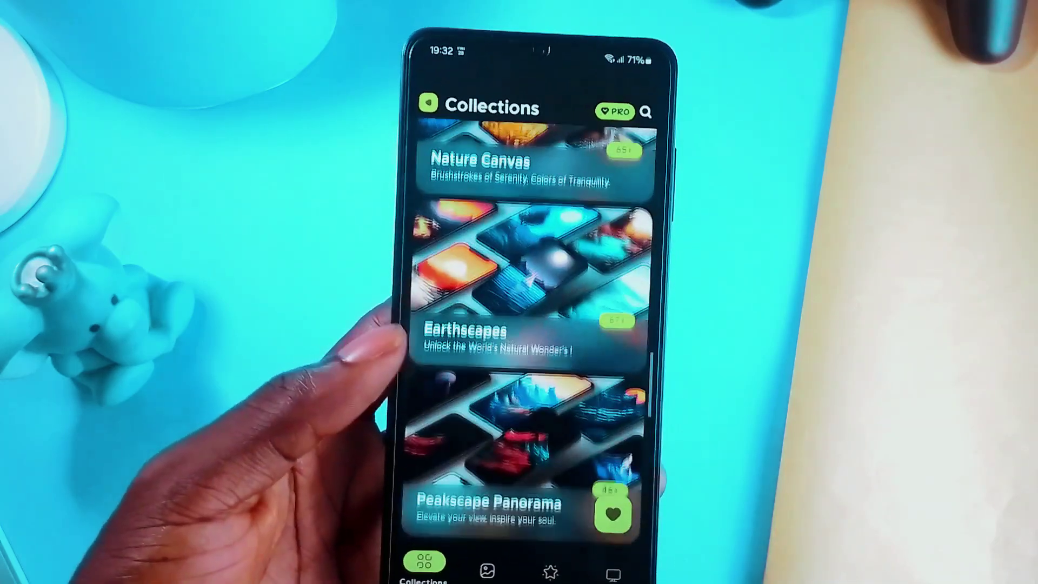
Open the Peakscape Panorama card from Wall-E's Collections list.
{"action": "left_click", "coordinate": [454, 397]}
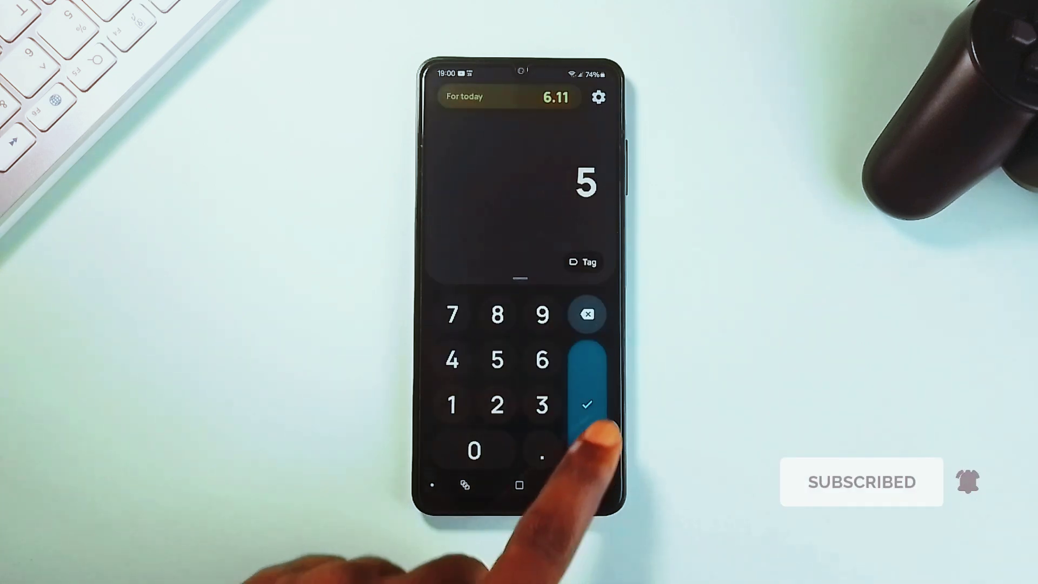
Log a 5 expense and a 1.5 expense, then expand the For today budget panel.
{"action": "left_click", "coordinate": [587, 403]}
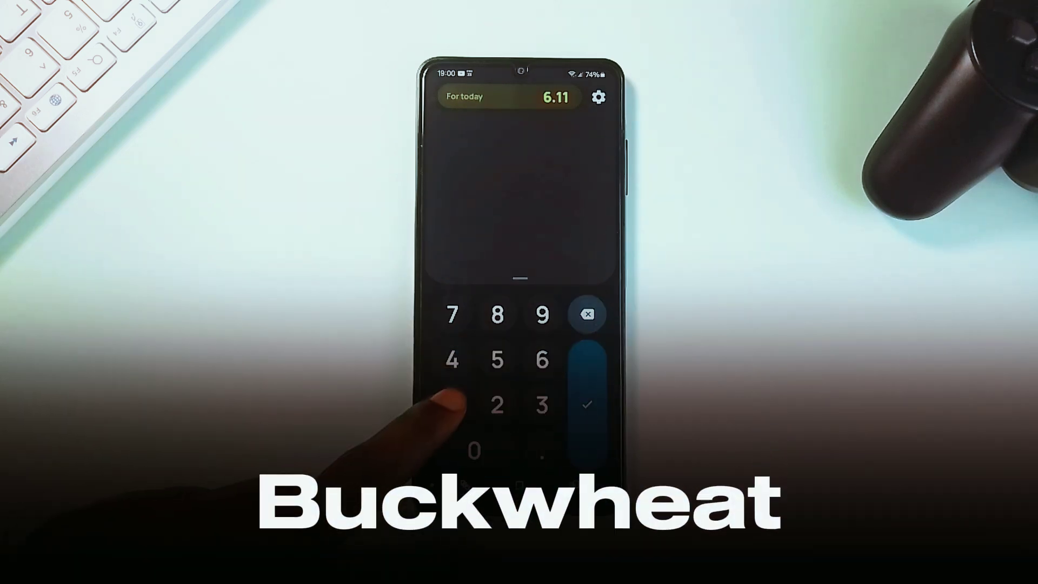
{"action": "left_click", "coordinate": [542, 453]}
{"action": "left_click", "coordinate": [497, 359]}
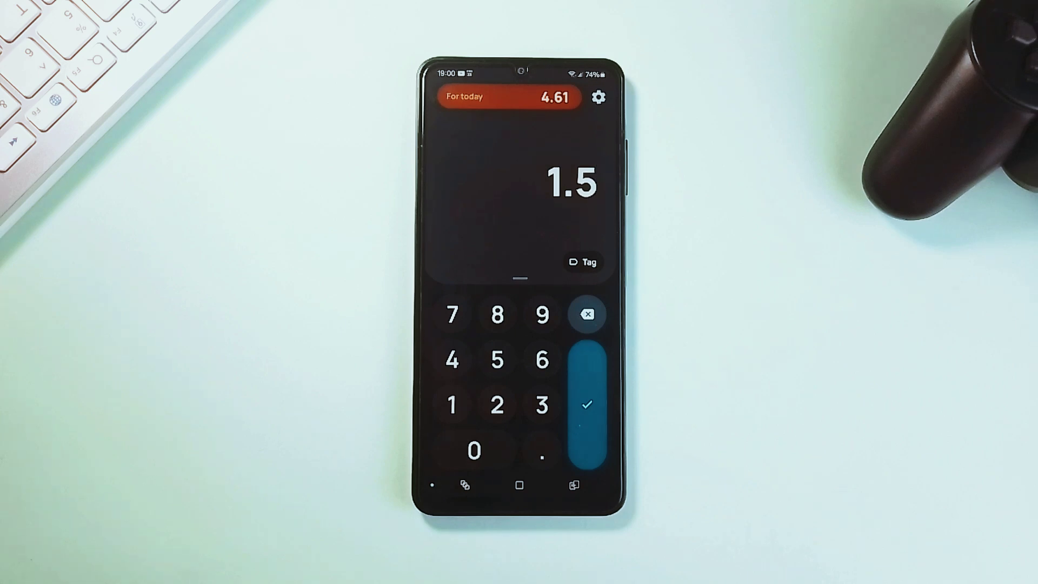
{"action": "left_click", "coordinate": [586, 439]}
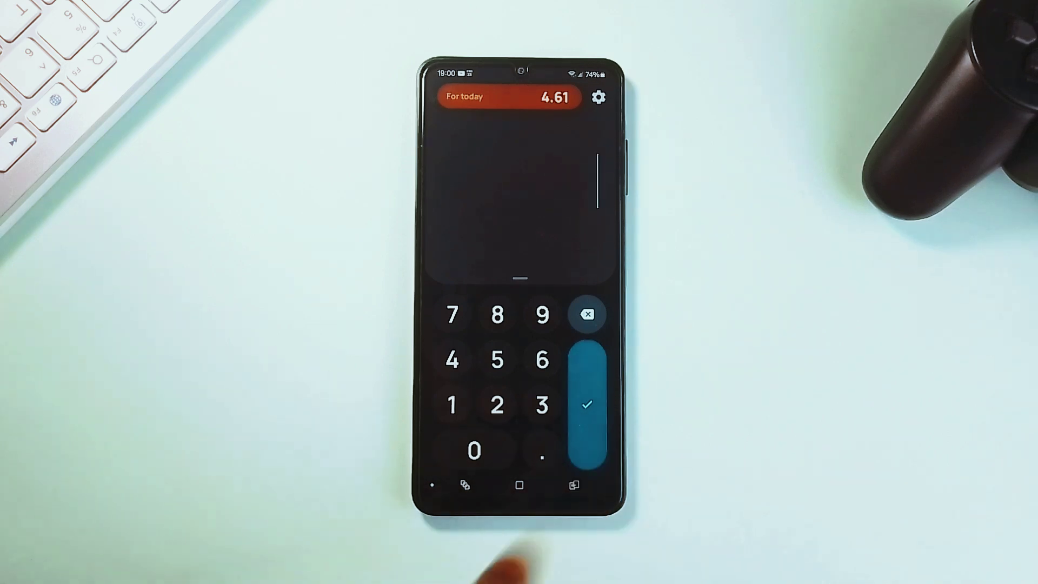
{"action": "left_click", "coordinate": [454, 96]}
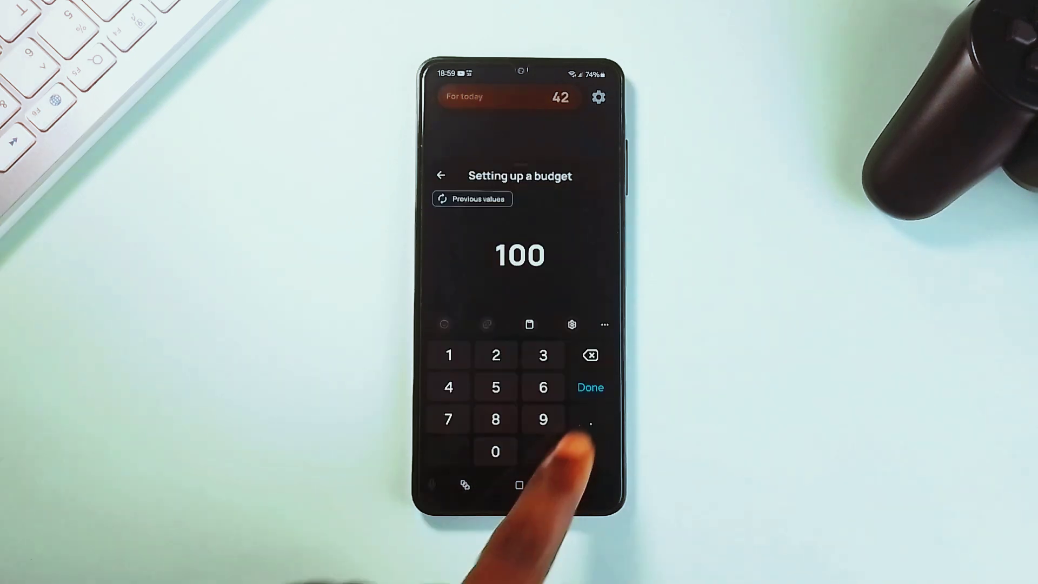
Confirm the 100 budget for 28 February–08 March, log a 5 expense, and view analytics.
{"action": "left_click", "coordinate": [589, 387]}
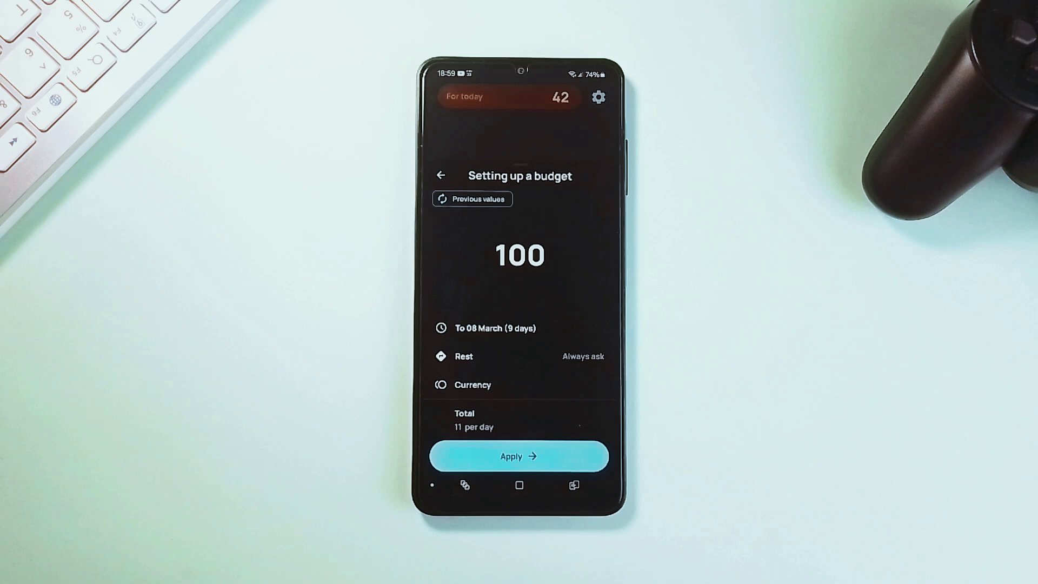
{"action": "left_click", "coordinate": [453, 327]}
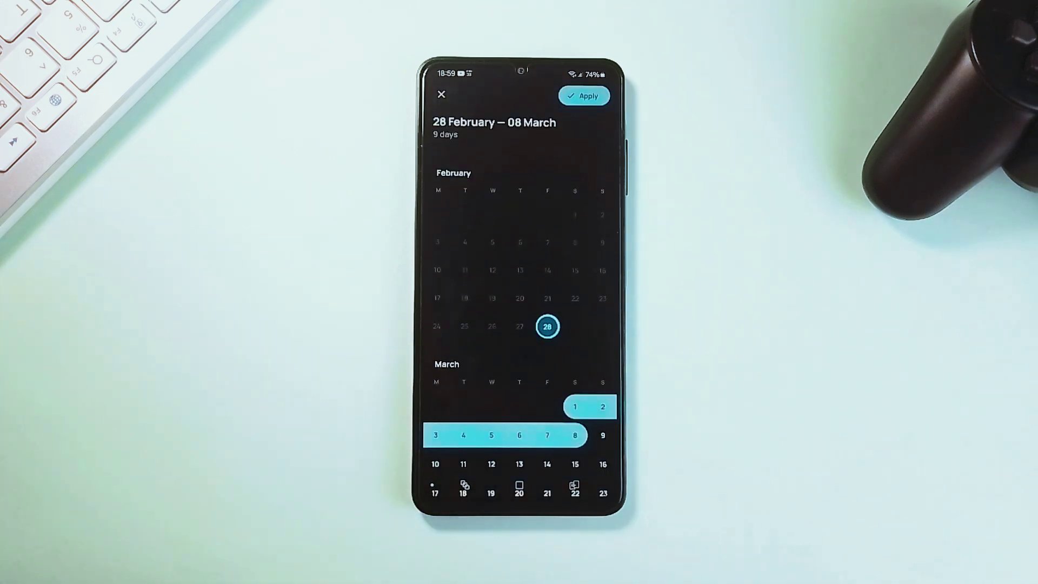
{"action": "scroll", "coordinate": [438, 369], "scroll_direction": "down", "scroll_amount": 2}
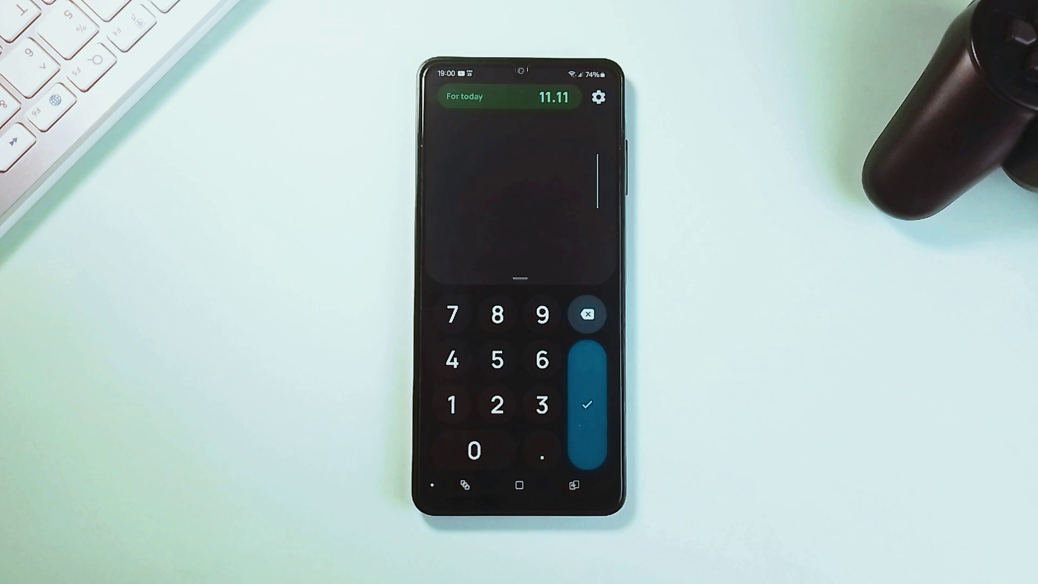
{"action": "left_click", "coordinate": [497, 360]}
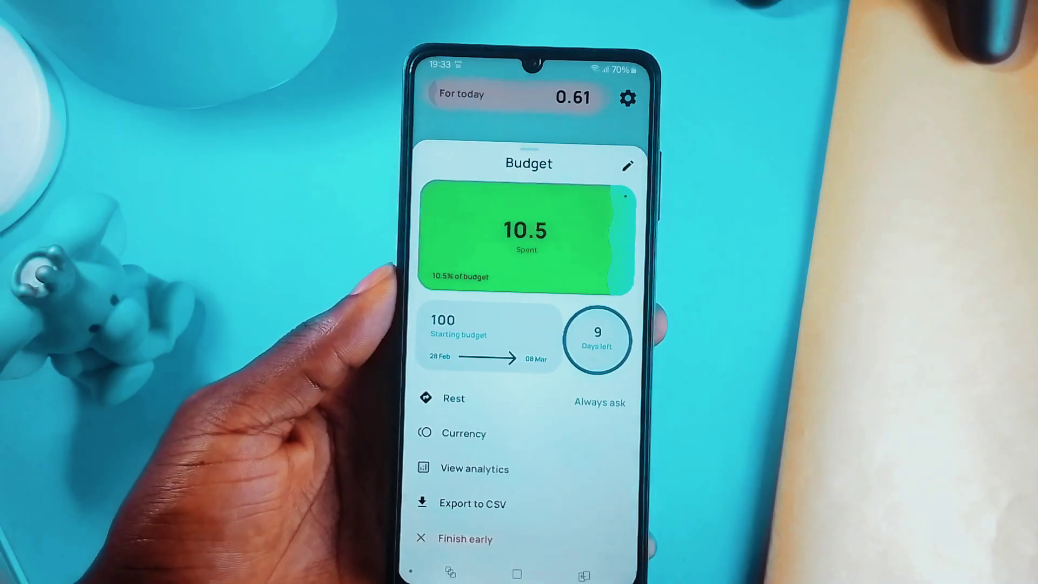
{"action": "left_click", "coordinate": [473, 462]}
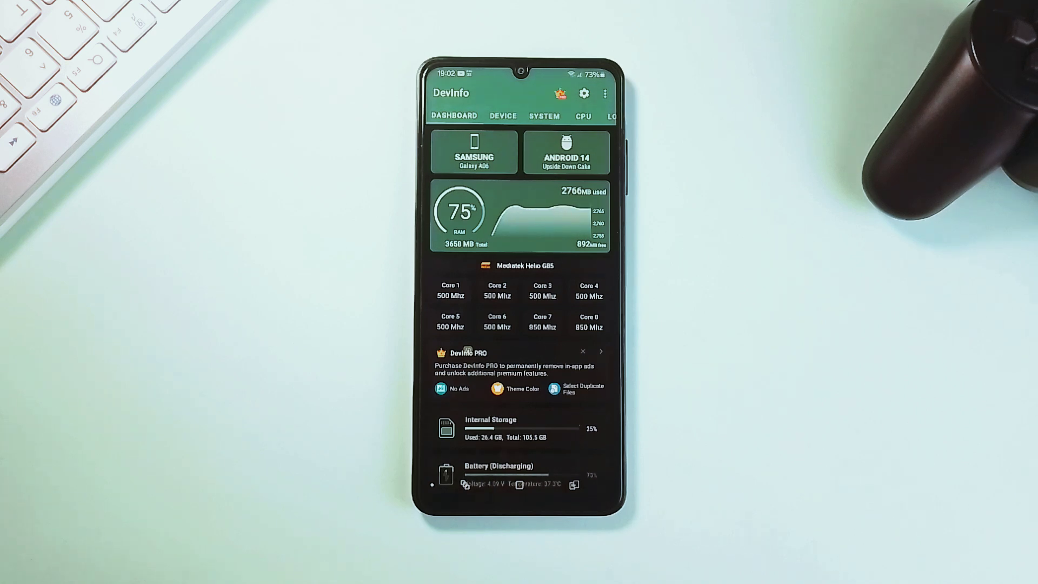
Swipe through DevInfo's device, system, CPU, location and network information pages.
{"action": "left_click_drag", "start_coordinate": [498, 398], "coordinate": [441, 440]}
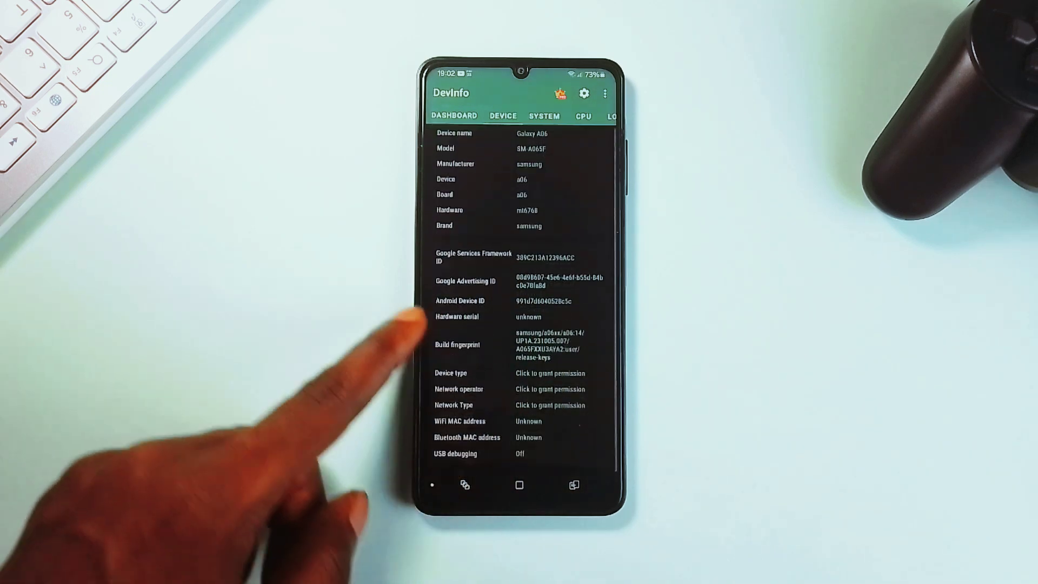
{"action": "scroll", "coordinate": [519, 324], "scroll_direction": "down", "scroll_amount": 1}
{"action": "scroll", "coordinate": [518, 324], "scroll_direction": "up", "scroll_amount": 1}
{"action": "left_click_drag", "start_coordinate": [531, 442], "coordinate": [382, 440]}
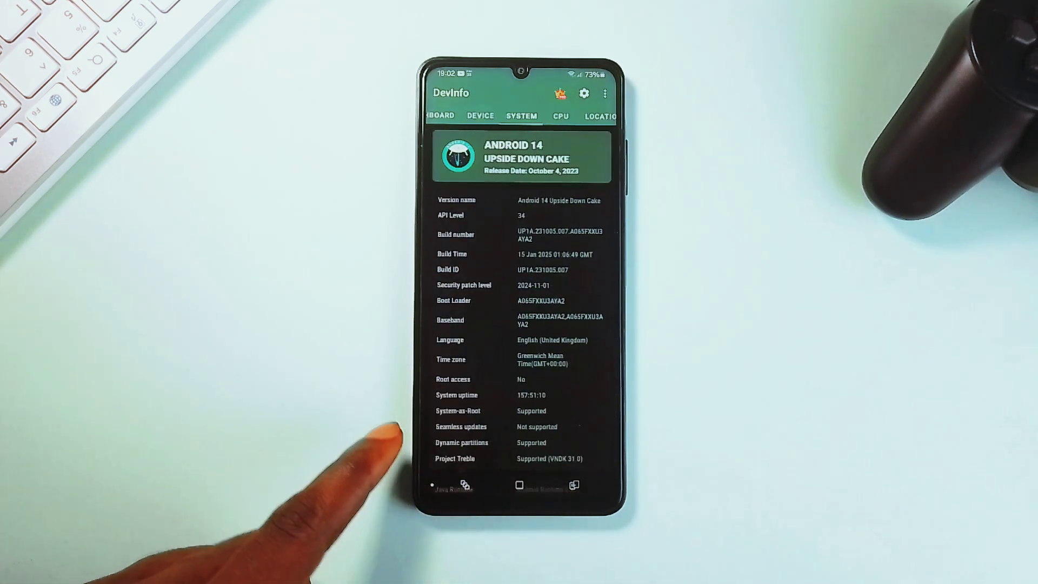
{"action": "left_click_drag", "start_coordinate": [509, 440], "coordinate": [369, 438]}
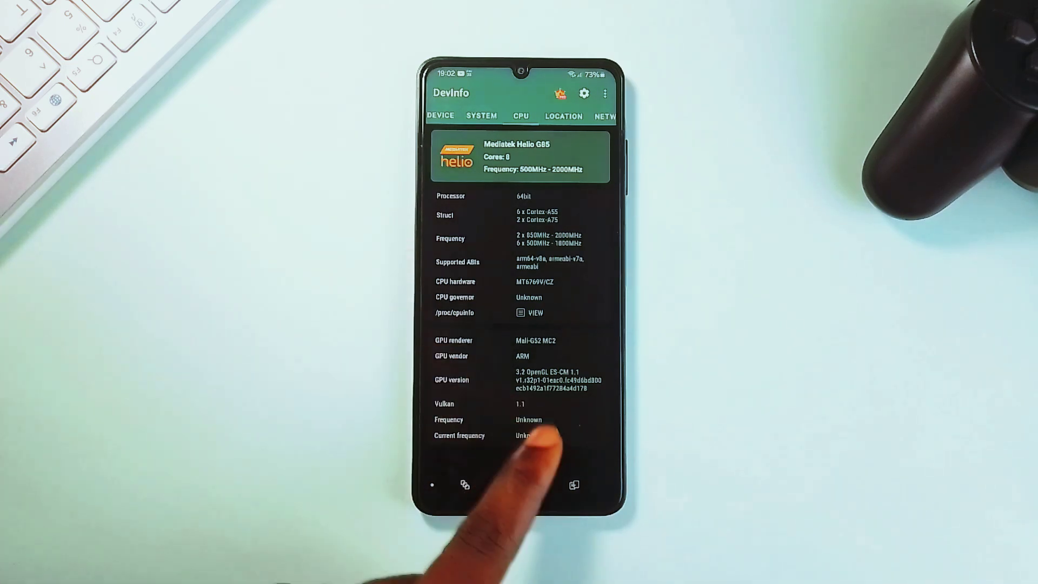
{"action": "left_click_drag", "start_coordinate": [538, 475], "coordinate": [382, 441]}
{"action": "left_click_drag", "start_coordinate": [498, 463], "coordinate": [434, 442]}
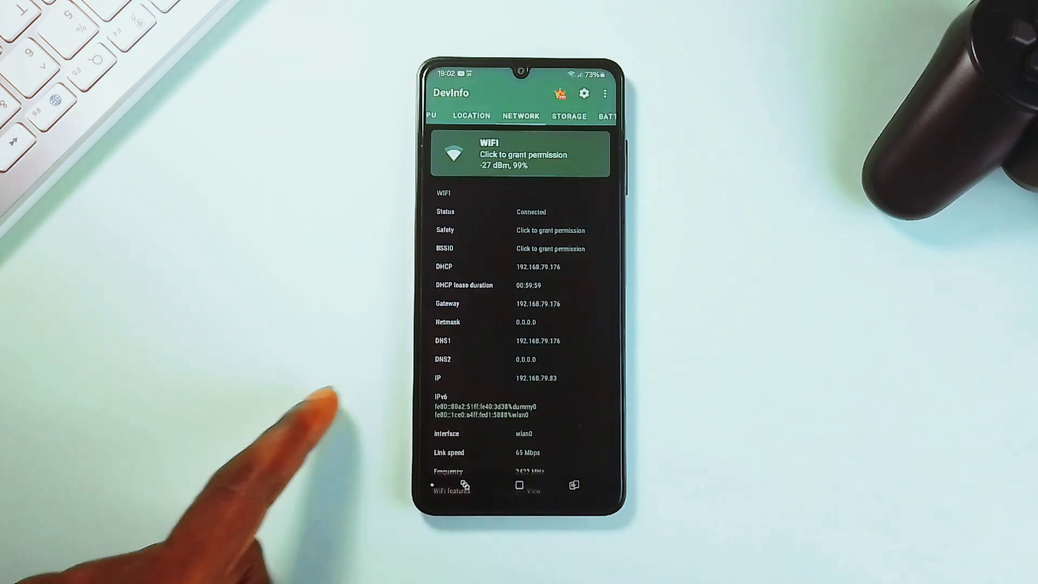
{"action": "mouse_move", "coordinate": [475, 391]}
{"action": "left_mouse_down"}
{"action": "mouse_move", "coordinate": [438, 235]}
{"action": "mouse_move", "coordinate": [476, 476]}
{"action": "left_mouse_up"}
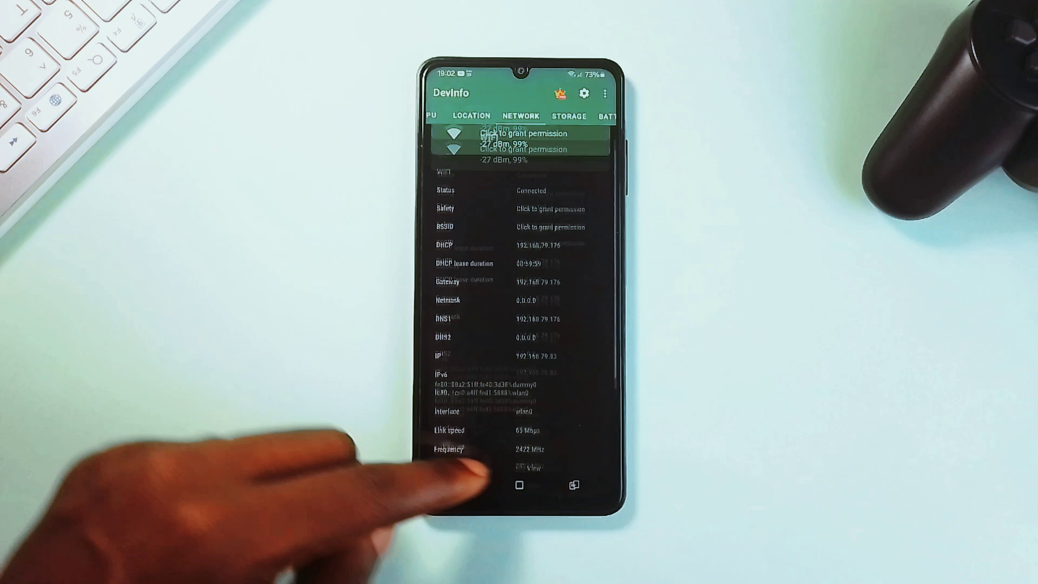
Continue through the storage, battery, display, camera and sensors pages.
{"action": "left_click_drag", "start_coordinate": [514, 440], "coordinate": [429, 519]}
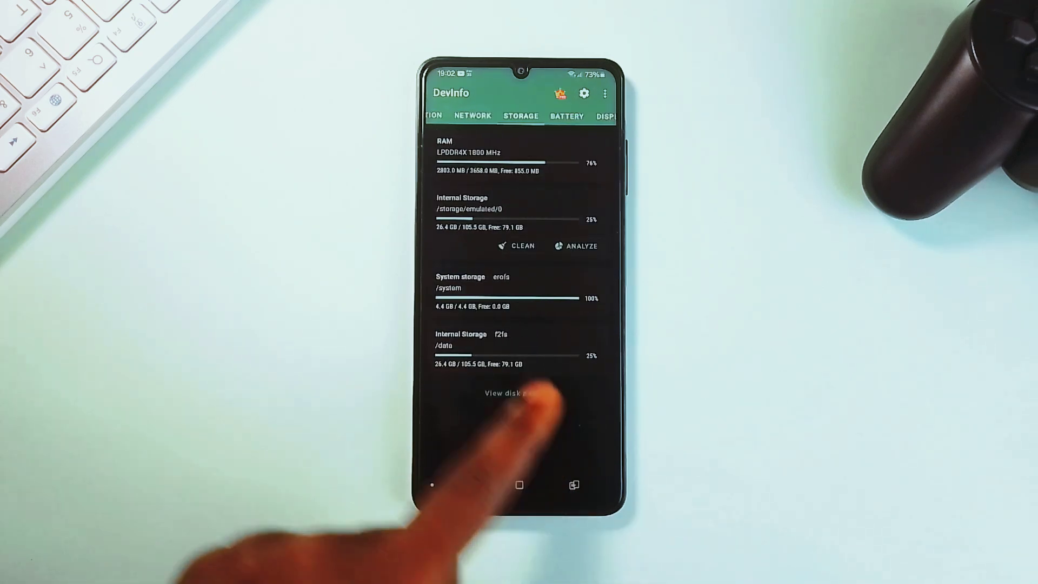
{"action": "left_click_drag", "start_coordinate": [519, 435], "coordinate": [438, 442]}
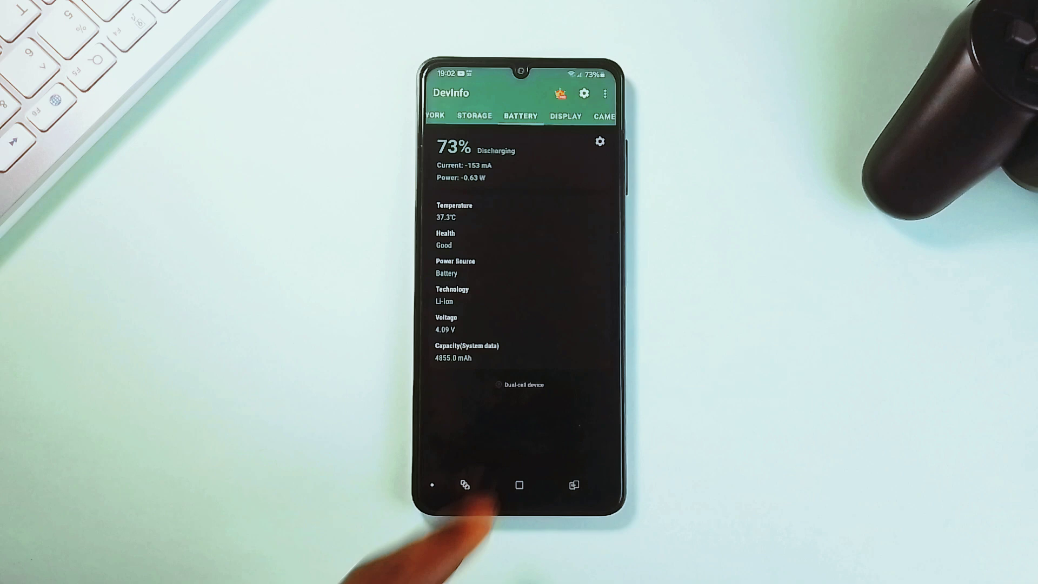
{"action": "left_click_drag", "start_coordinate": [526, 439], "coordinate": [428, 440]}
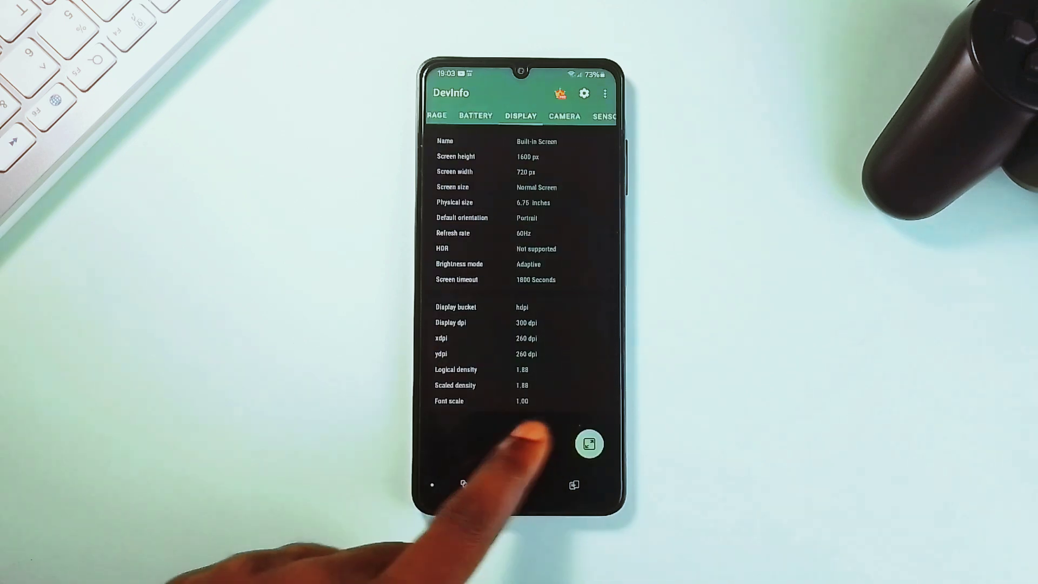
{"action": "left_click_drag", "start_coordinate": [528, 441], "coordinate": [430, 454]}
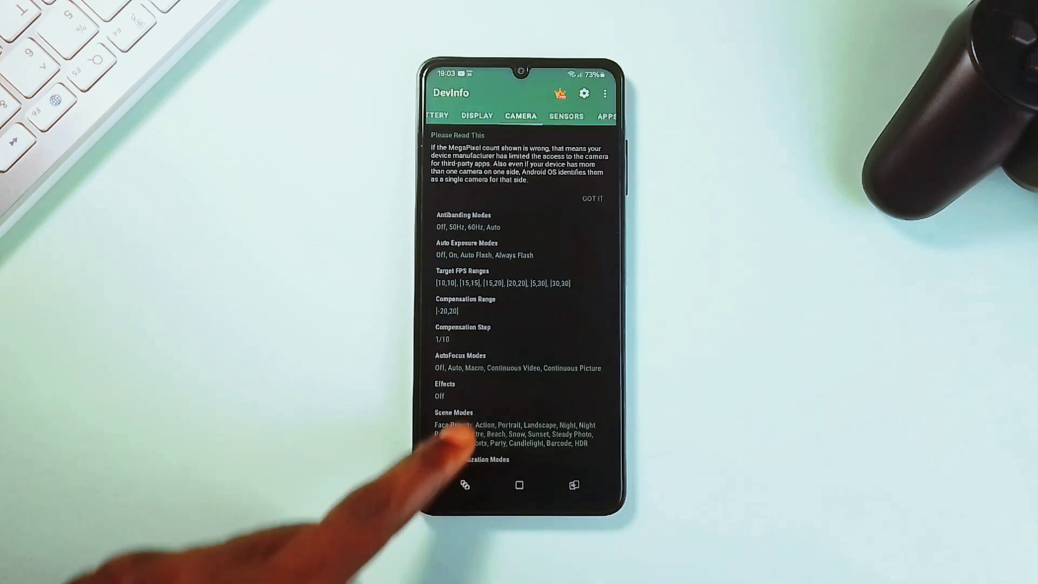
{"action": "left_click_drag", "start_coordinate": [479, 417], "coordinate": [411, 416]}
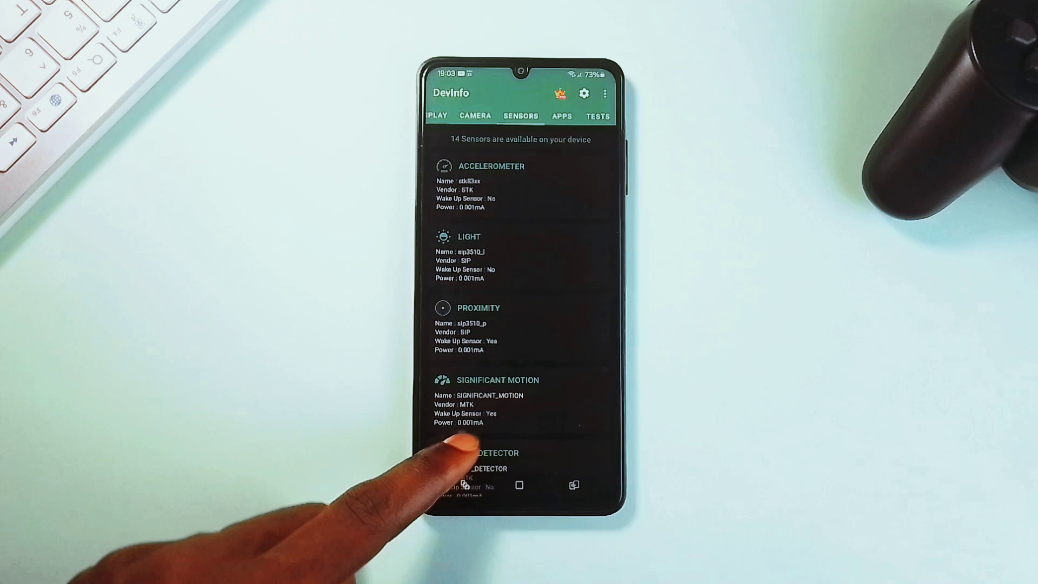
{"action": "scroll", "coordinate": [463, 405], "scroll_direction": "down", "scroll_amount": 10}
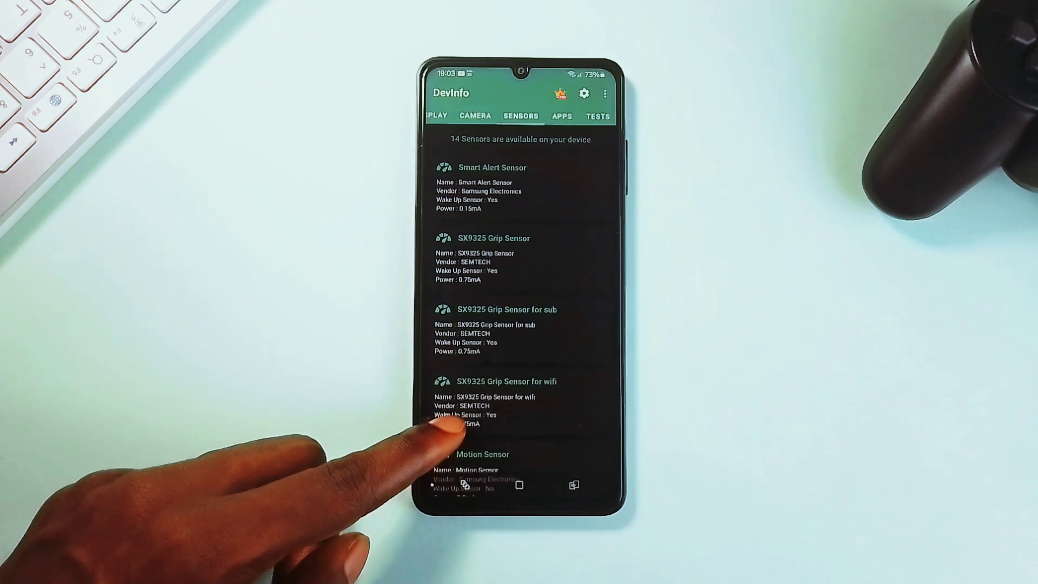
{"action": "scroll", "coordinate": [440, 342], "scroll_direction": "up", "scroll_amount": 10}
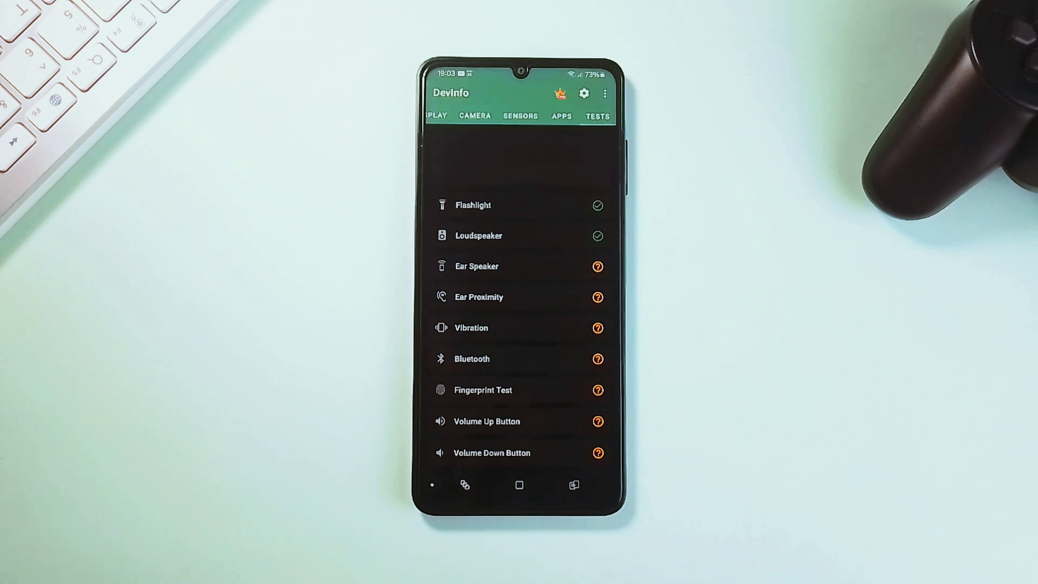
Start DevInfo's Loudspeaker test and confirm with the green check that the sound played.
{"action": "left_click", "coordinate": [475, 328]}
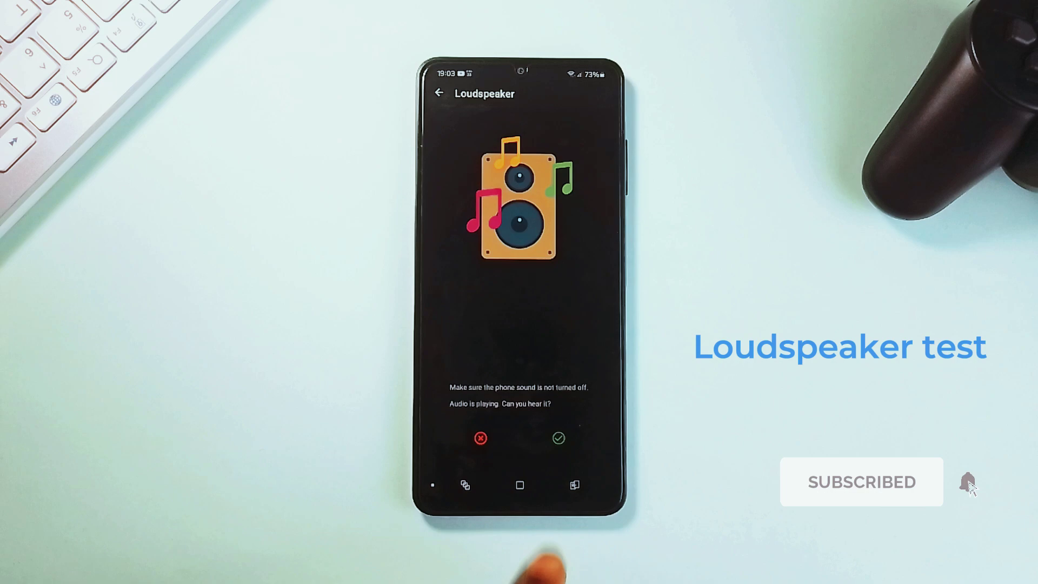
{"action": "left_click", "coordinate": [559, 438]}
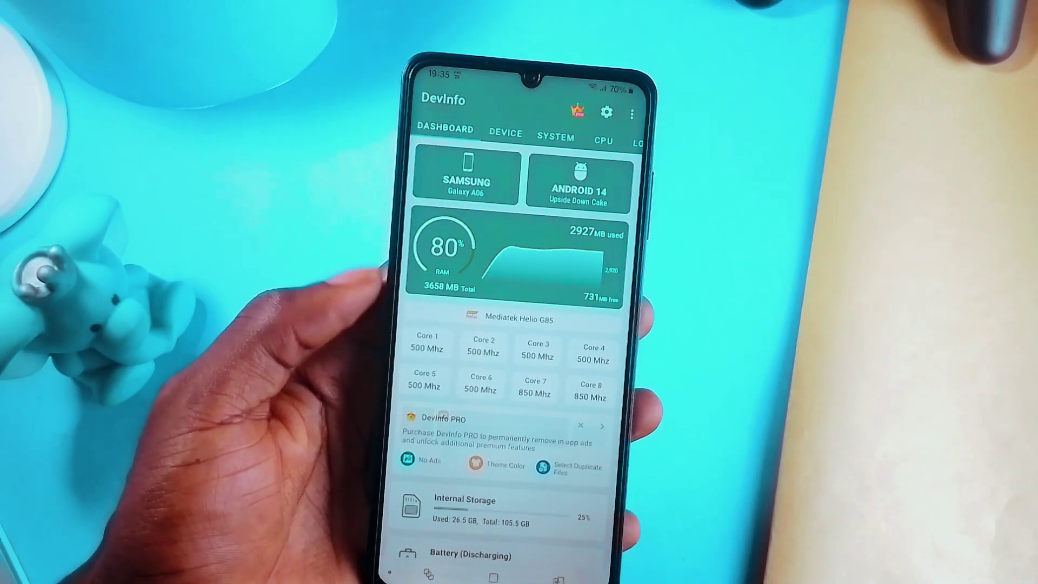
{"action": "scroll", "coordinate": [518, 364], "scroll_direction": "down", "scroll_amount": 3}
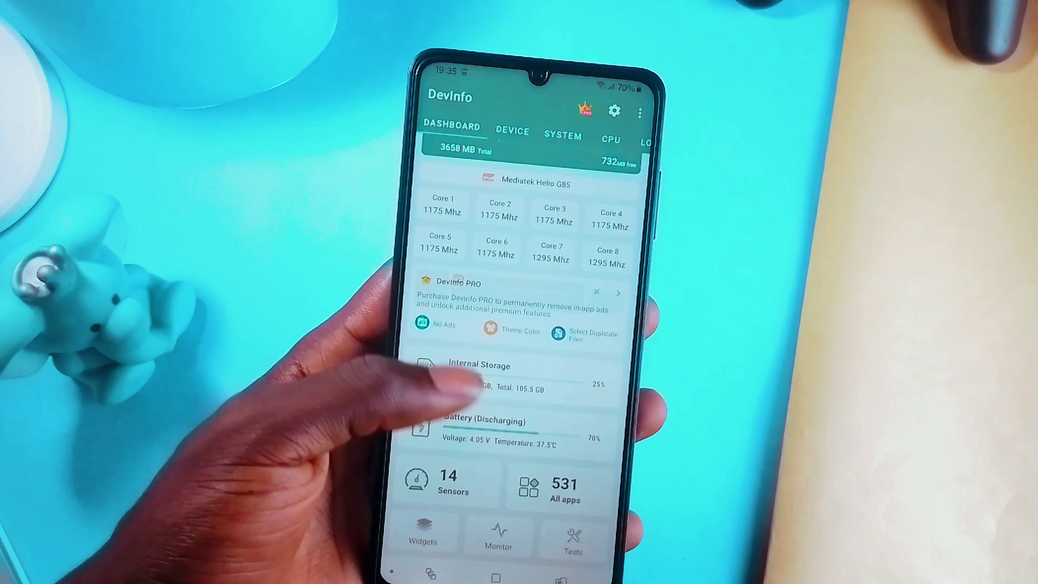
{"action": "scroll", "coordinate": [438, 349], "scroll_direction": "up", "scroll_amount": 1}
{"action": "scroll", "coordinate": [519, 348], "scroll_direction": "down", "scroll_amount": 1}
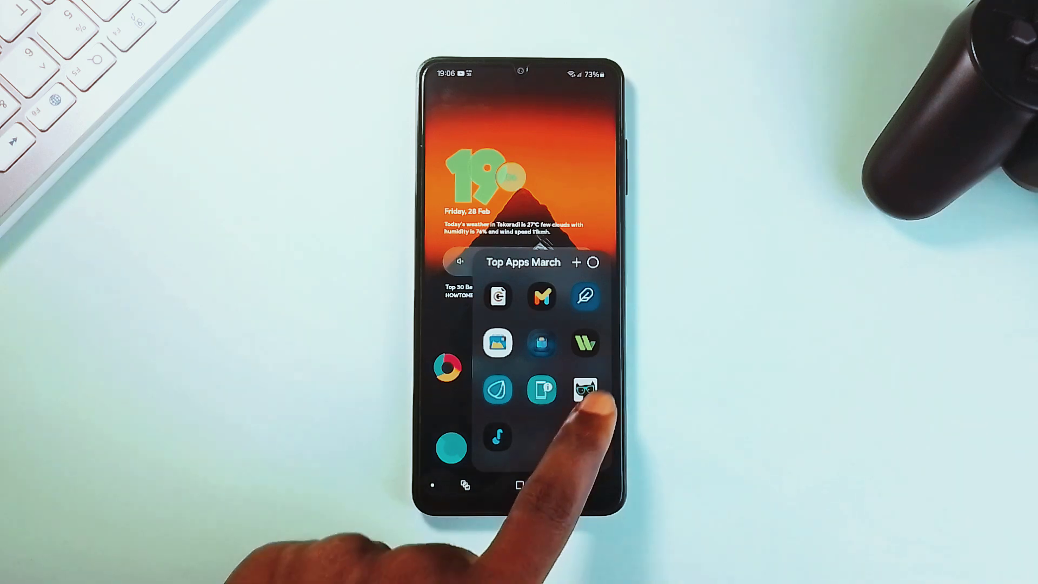
Open Tappytoon and browse its Action and Fantasy comic categories.
{"action": "left_click", "coordinate": [585, 390]}
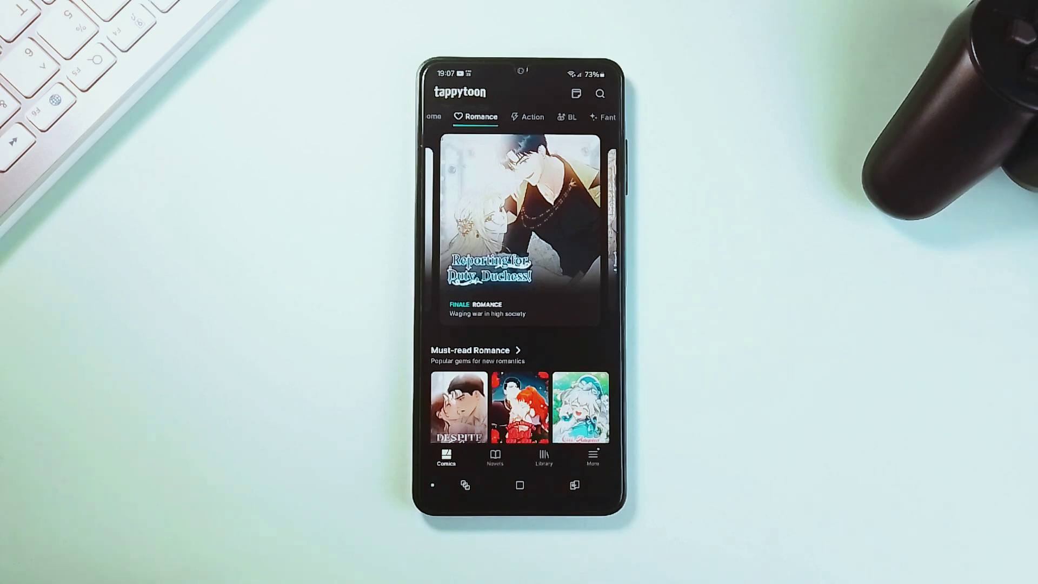
{"action": "scroll", "coordinate": [519, 284], "scroll_direction": "down", "scroll_amount": 5}
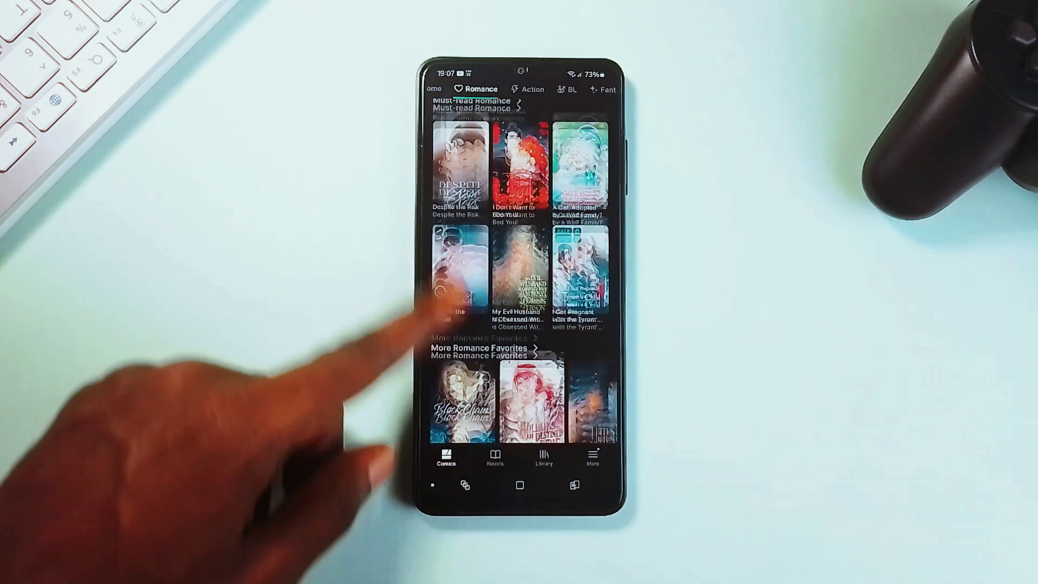
{"action": "scroll", "coordinate": [438, 349], "scroll_direction": "up", "scroll_amount": 10}
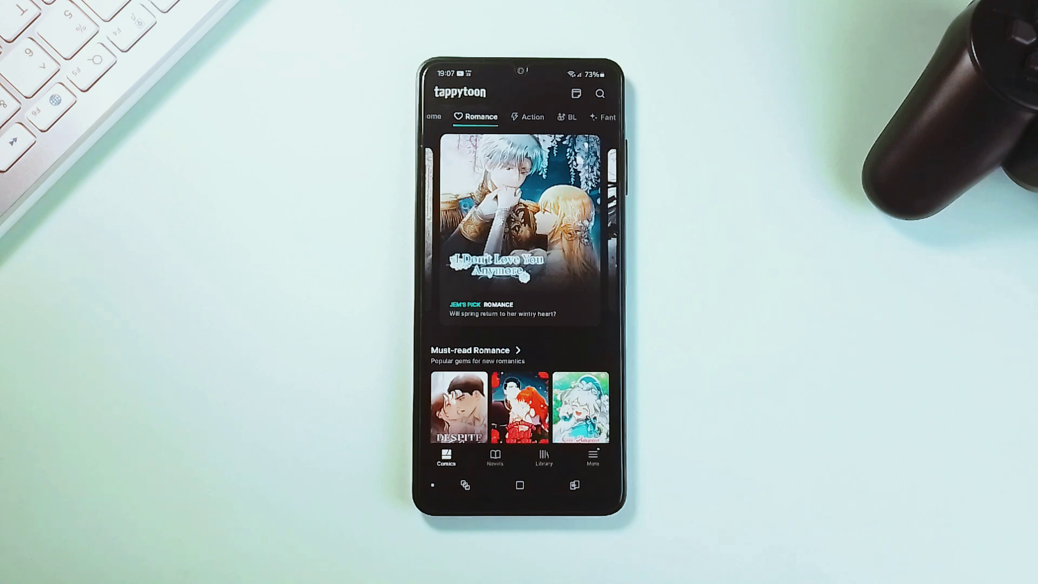
{"action": "left_click", "coordinate": [528, 117]}
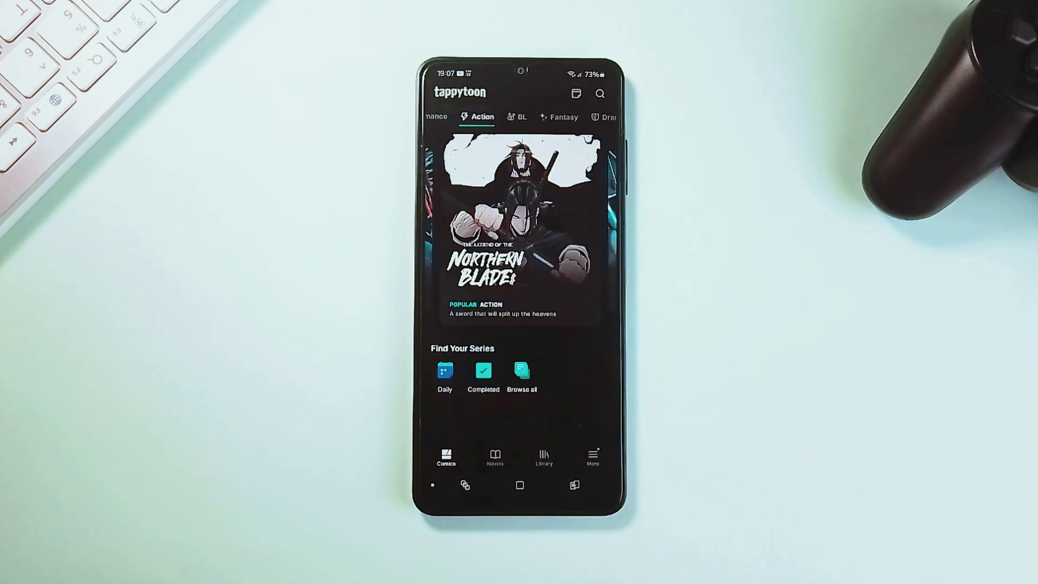
{"action": "left_click", "coordinate": [559, 117]}
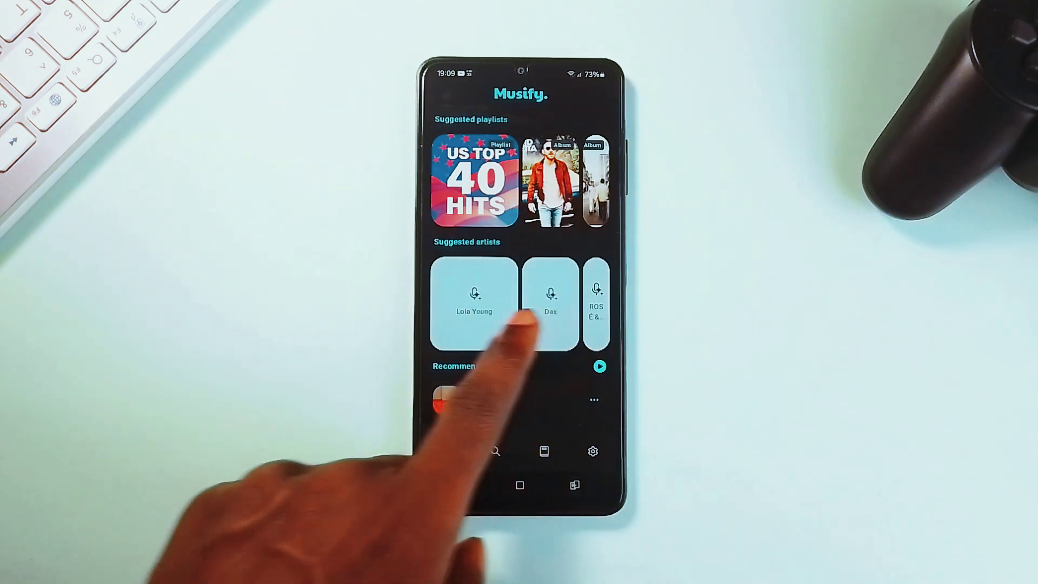
Open Dax's artist page from the Suggested artists carousel and expand the current track.
{"action": "left_click_drag", "start_coordinate": [521, 301], "coordinate": [436, 340]}
{"action": "left_click_drag", "start_coordinate": [556, 301], "coordinate": [394, 371]}
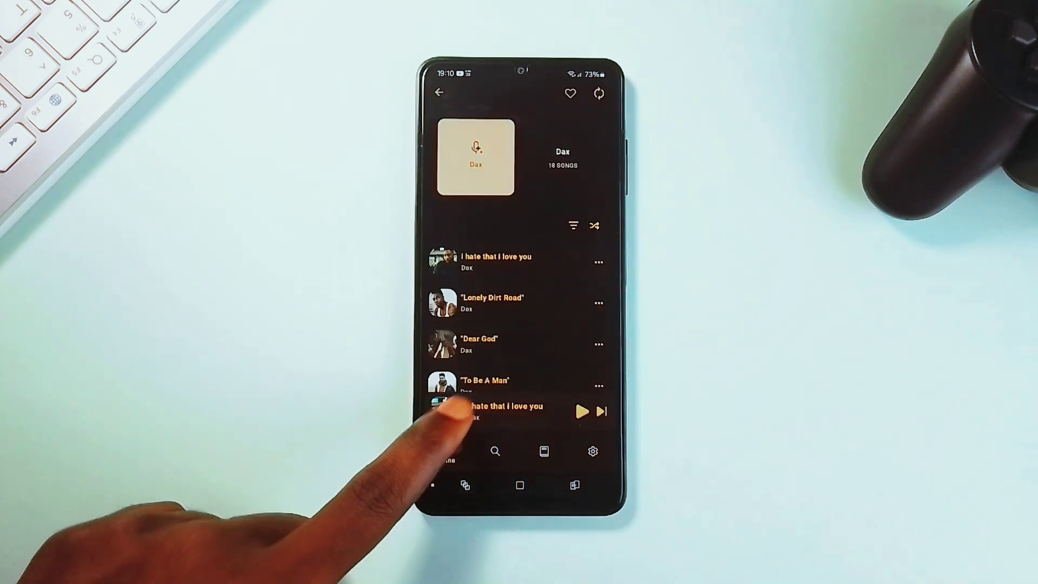
{"action": "left_click", "coordinate": [442, 403]}
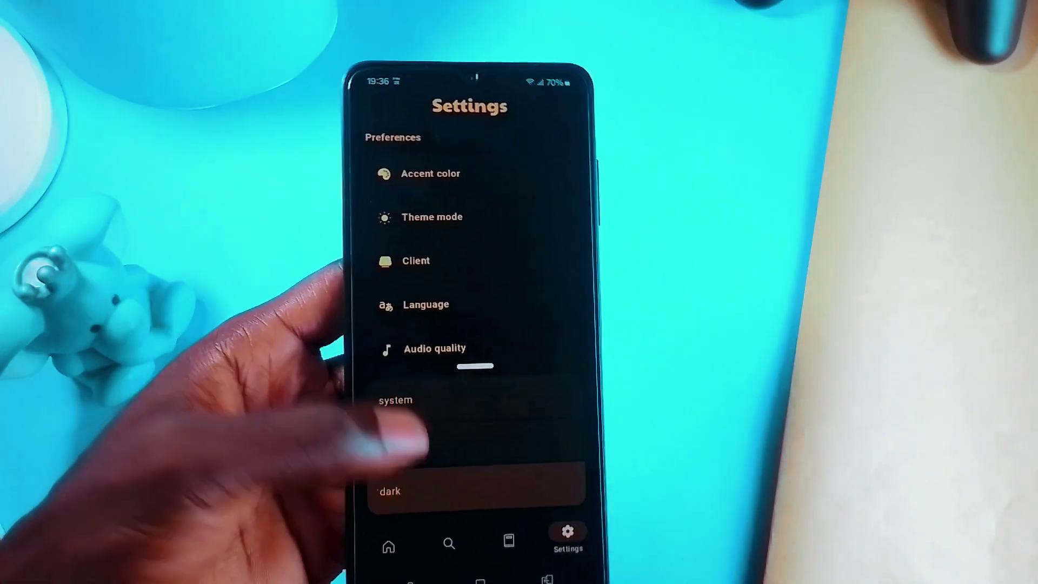
Set Musify's theme mode to light, then open To Be A Man from Recommended for you.
{"action": "left_click", "coordinate": [401, 444]}
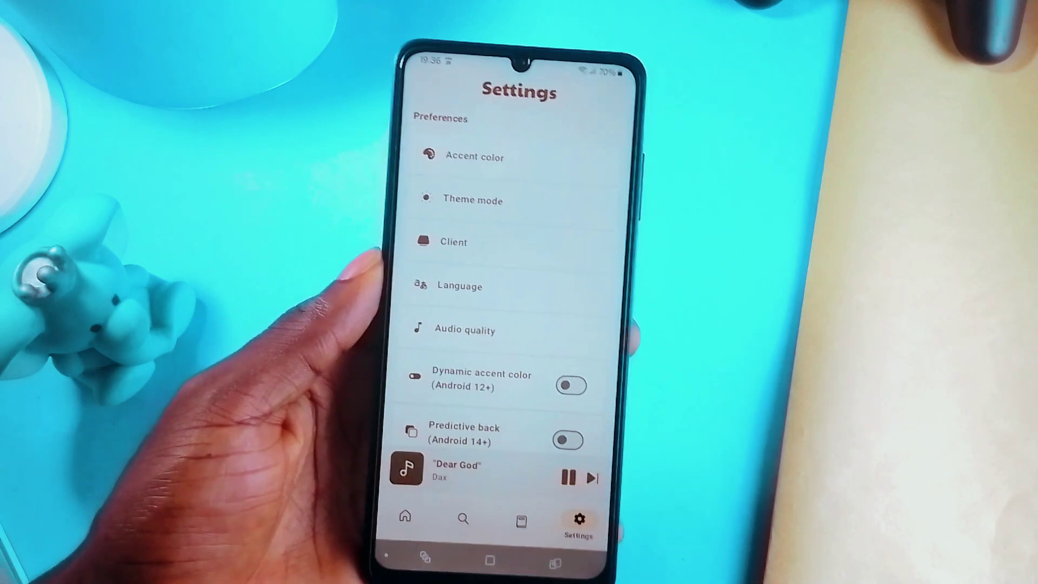
{"action": "left_click", "coordinate": [404, 516]}
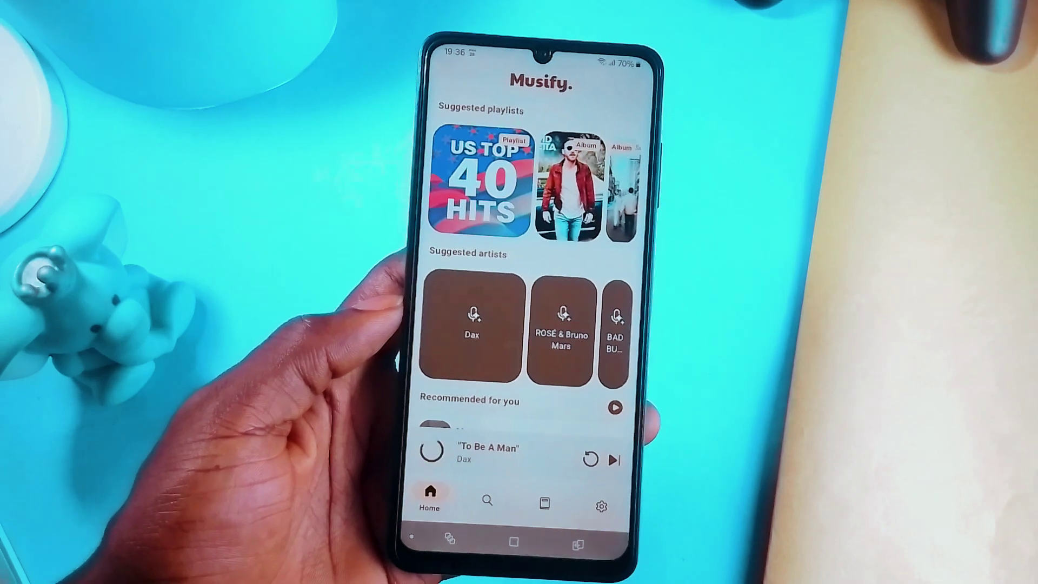
{"action": "scroll", "coordinate": [535, 308], "scroll_direction": "down", "scroll_amount": 5}
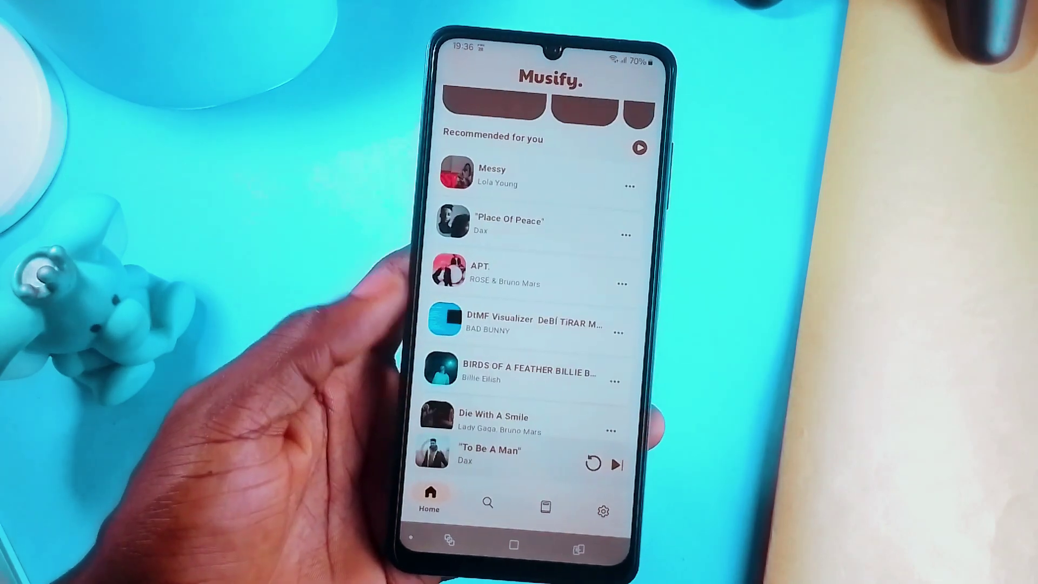
{"action": "scroll", "coordinate": [536, 309], "scroll_direction": "down", "scroll_amount": 2}
{"action": "left_click", "coordinate": [495, 454]}
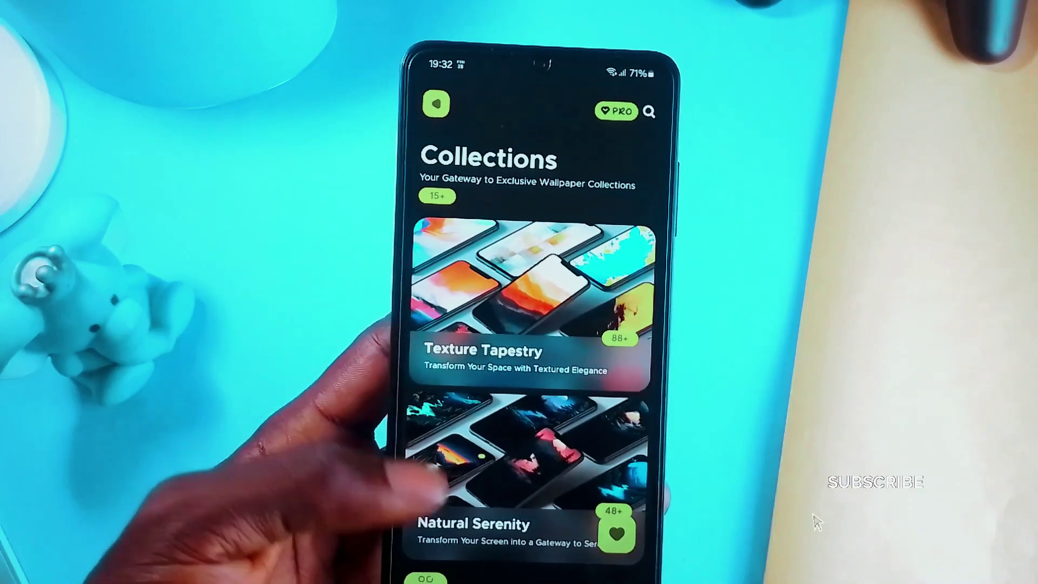
{"action": "scroll", "coordinate": [539, 340], "scroll_direction": "down", "scroll_amount": 3}
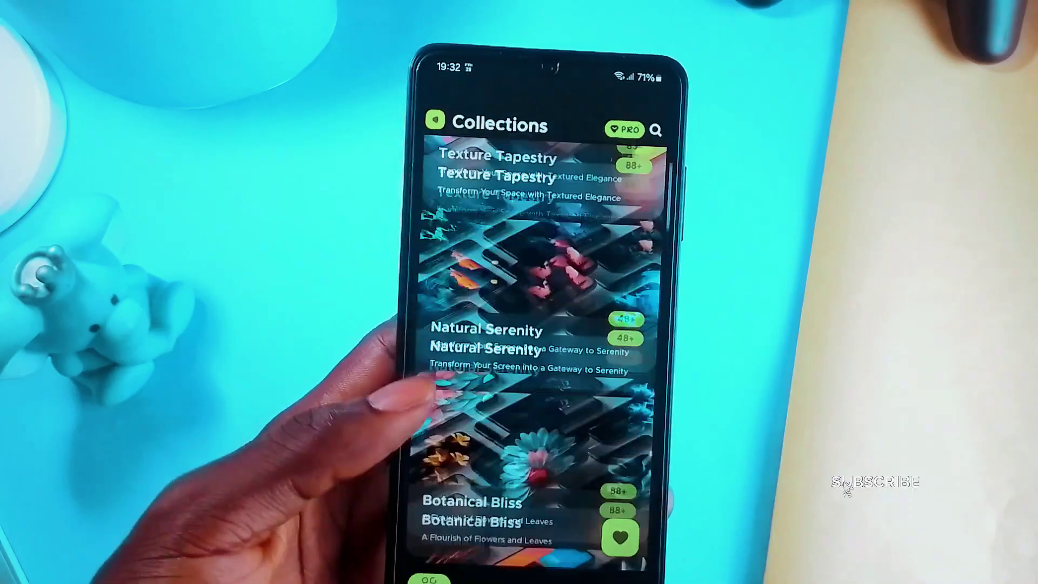
{"action": "scroll", "coordinate": [539, 340], "scroll_direction": "down", "scroll_amount": 2}
{"action": "scroll", "coordinate": [539, 340], "scroll_direction": "down", "scroll_amount": 2}
{"action": "scroll", "coordinate": [539, 341], "scroll_direction": "down", "scroll_amount": 1}
{"action": "scroll", "coordinate": [540, 341], "scroll_direction": "down", "scroll_amount": 2}
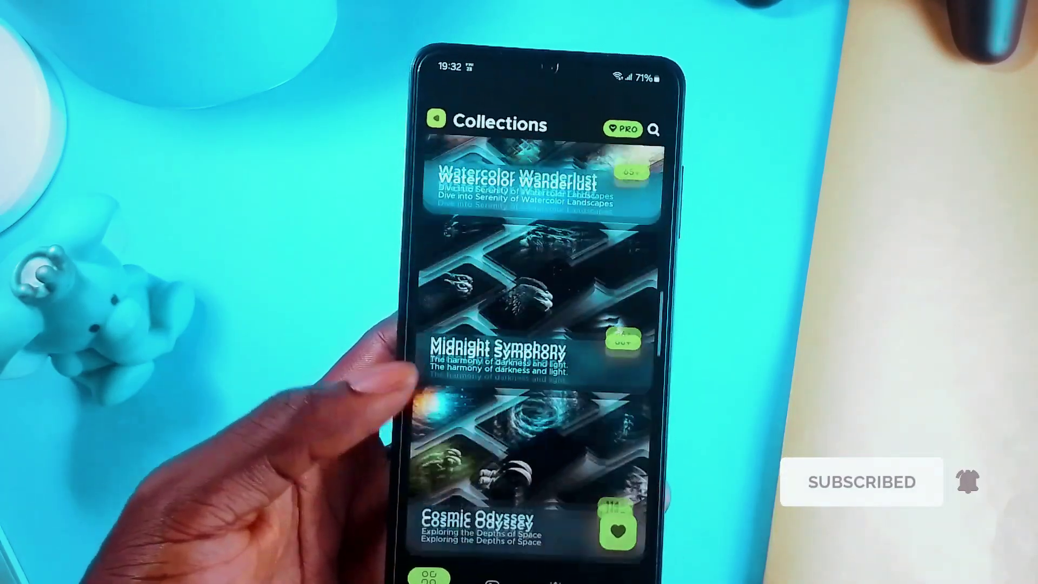